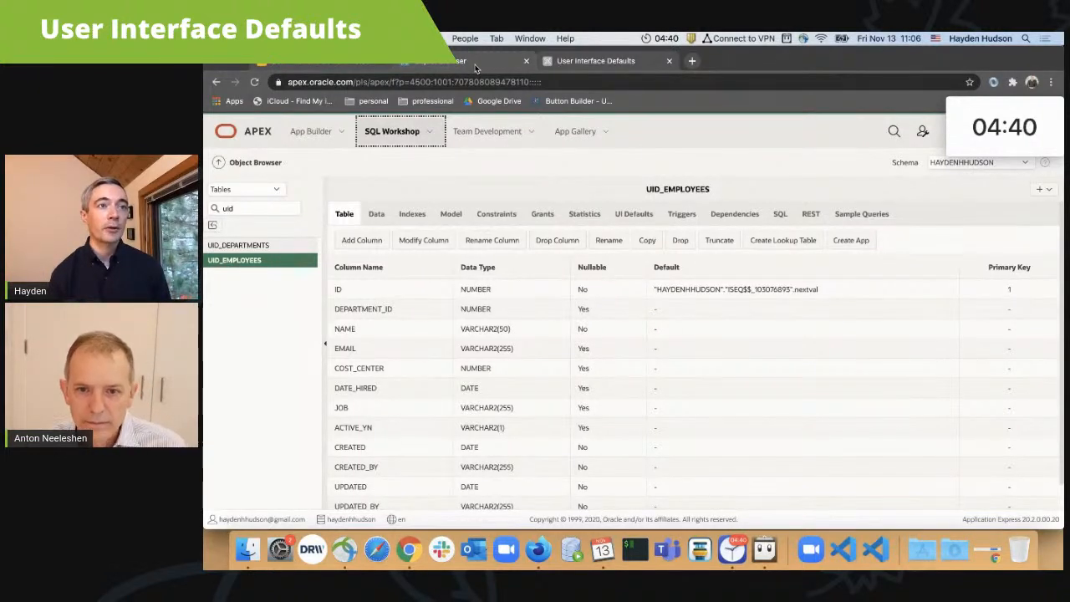
Examine the UID_EMPLOYEES table's data, including the NAME, COST_CENTER, ACTIVE_YN and created/updated audit columns.
click(383, 217)
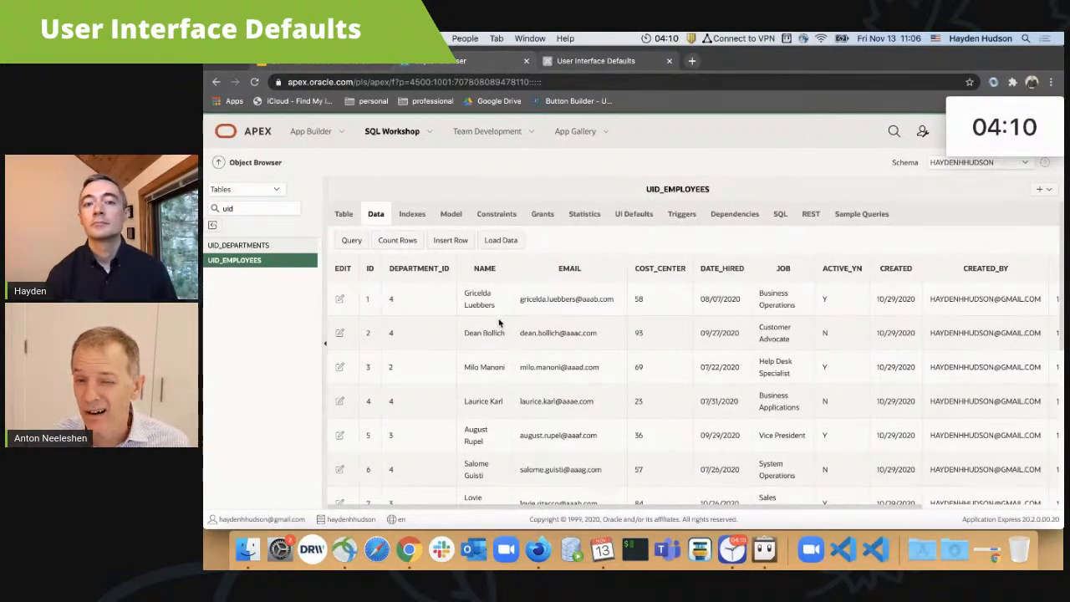
double_click(485, 268)
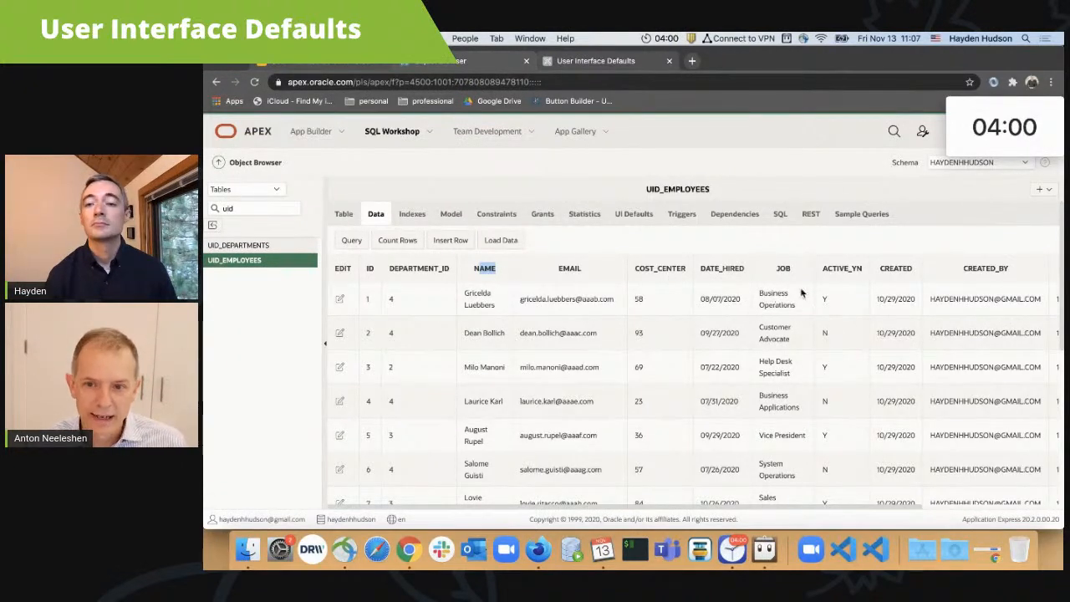
double_click(655, 266)
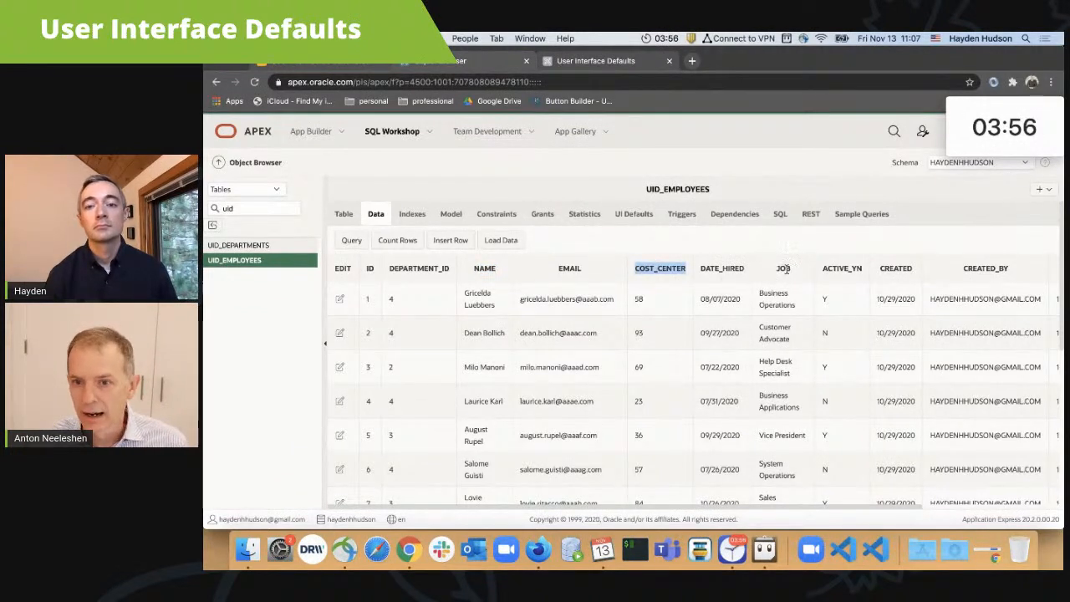
double_click(827, 268)
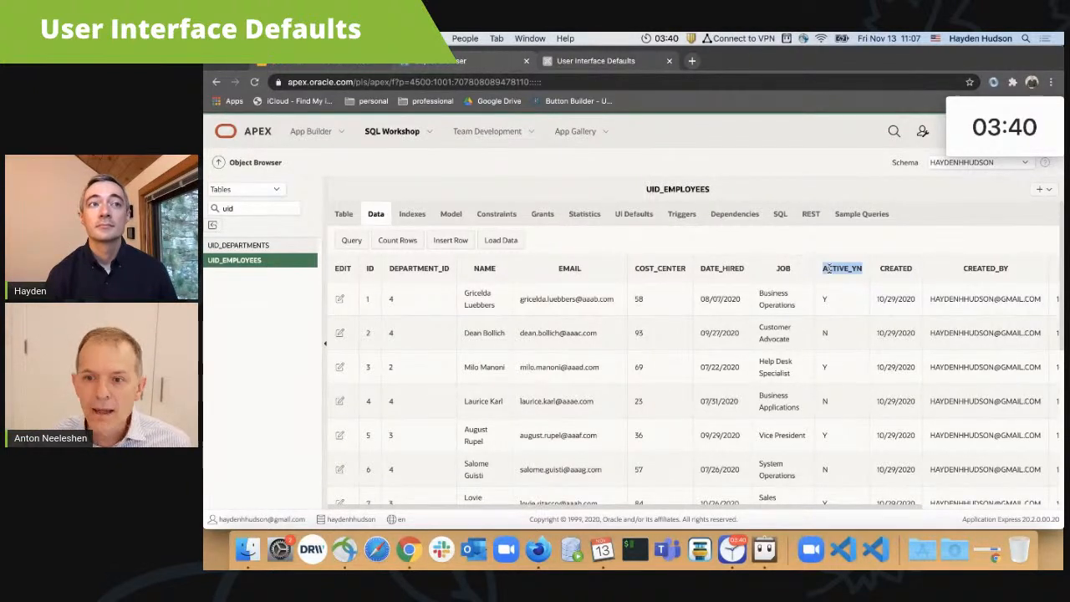
drag(787, 504, 931, 520)
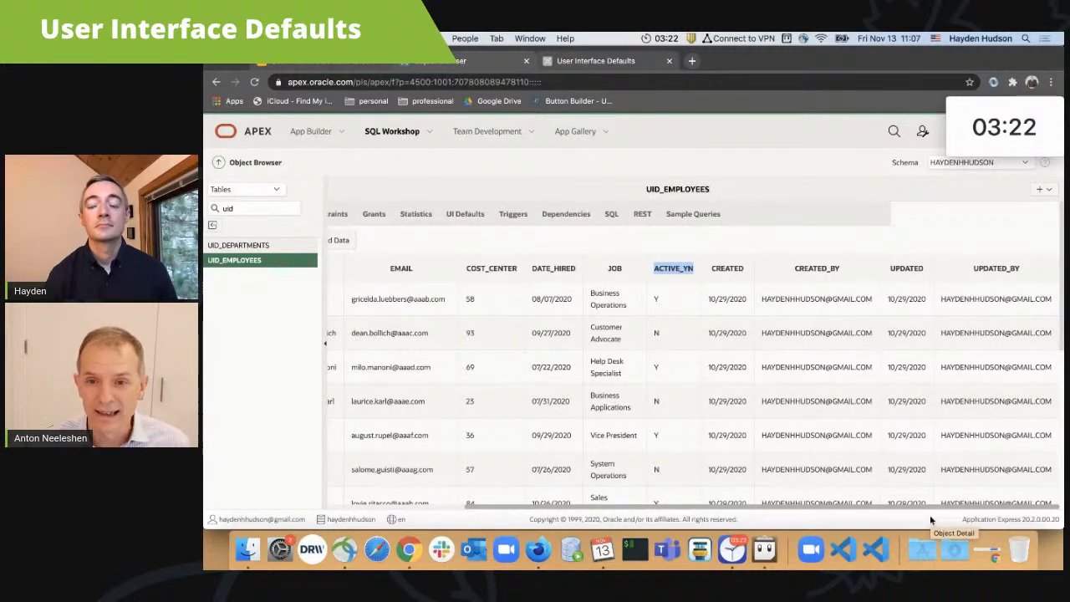
scroll(929, 515, left, 5)
scroll(912, 514, right, 4)
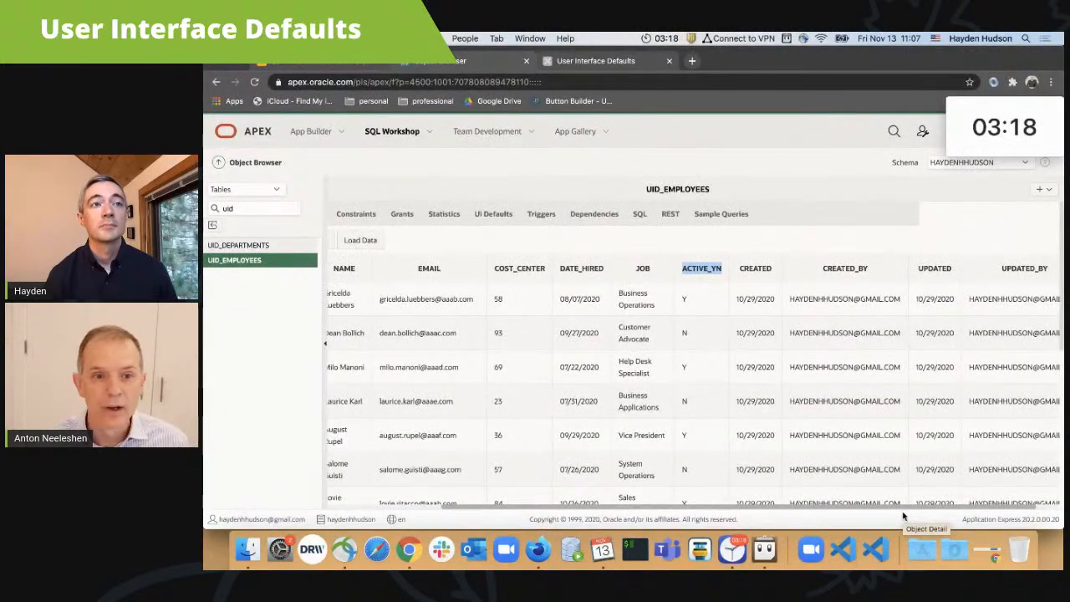
scroll(903, 514, left, 5)
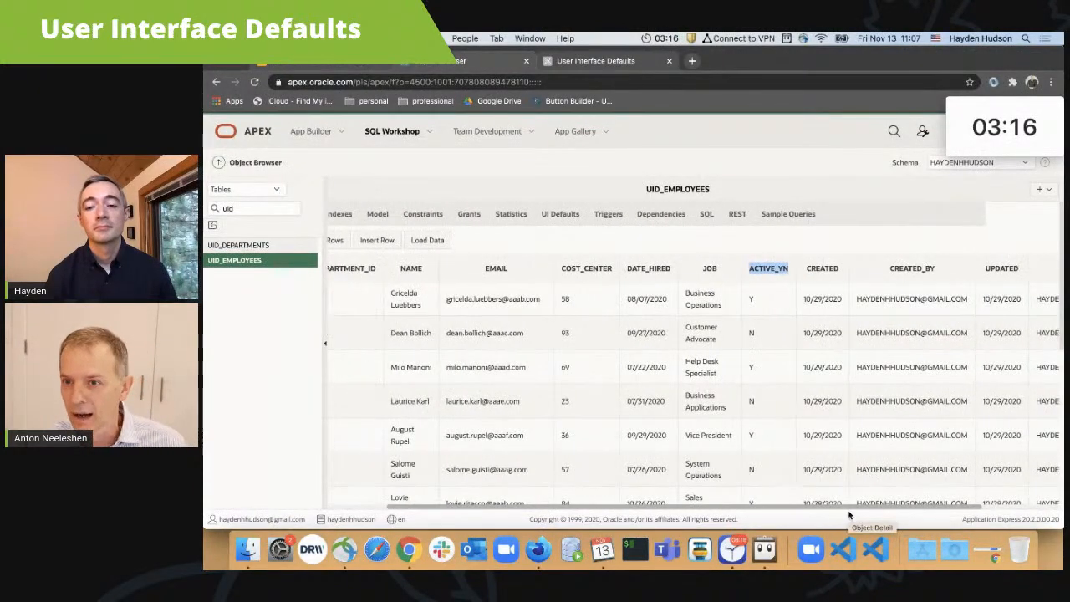
scroll(800, 514, left, 2)
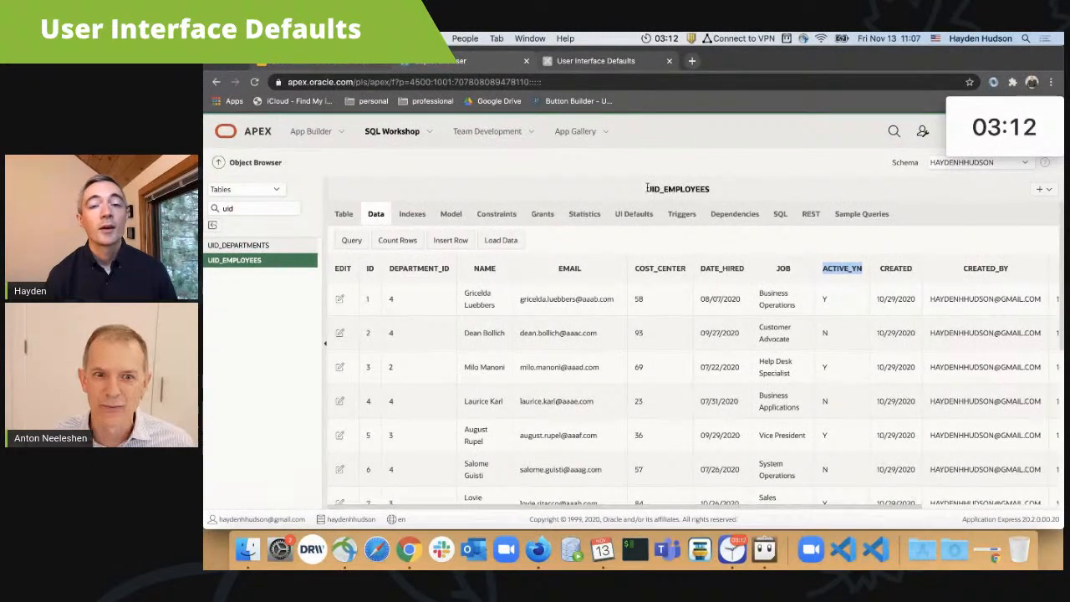
From the User Interface Defaults app's home page, open Page Designer and start creating a new page of type Form.
click(585, 65)
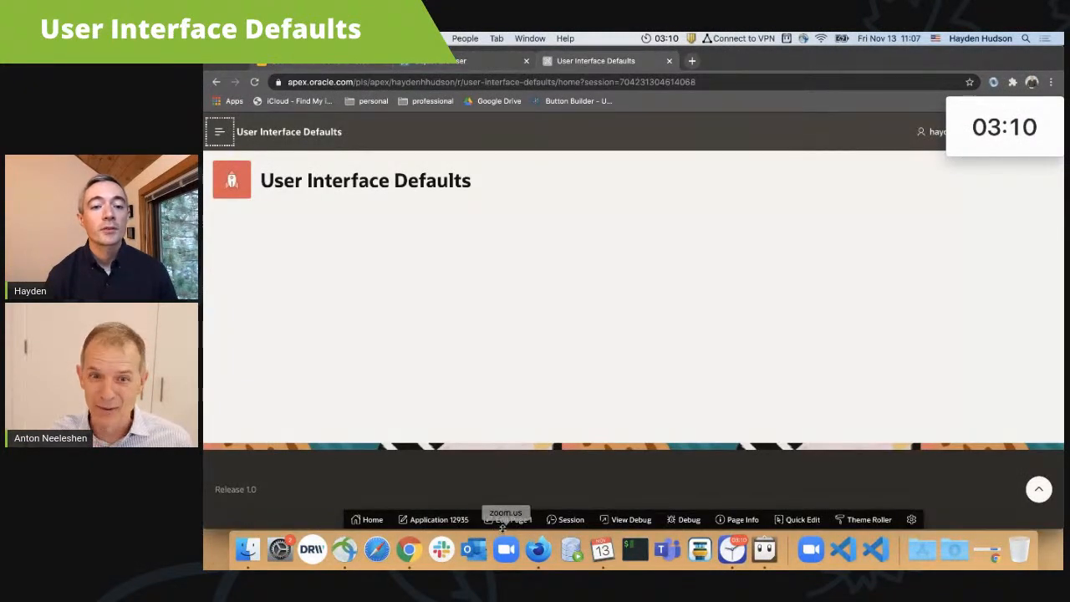
click(506, 520)
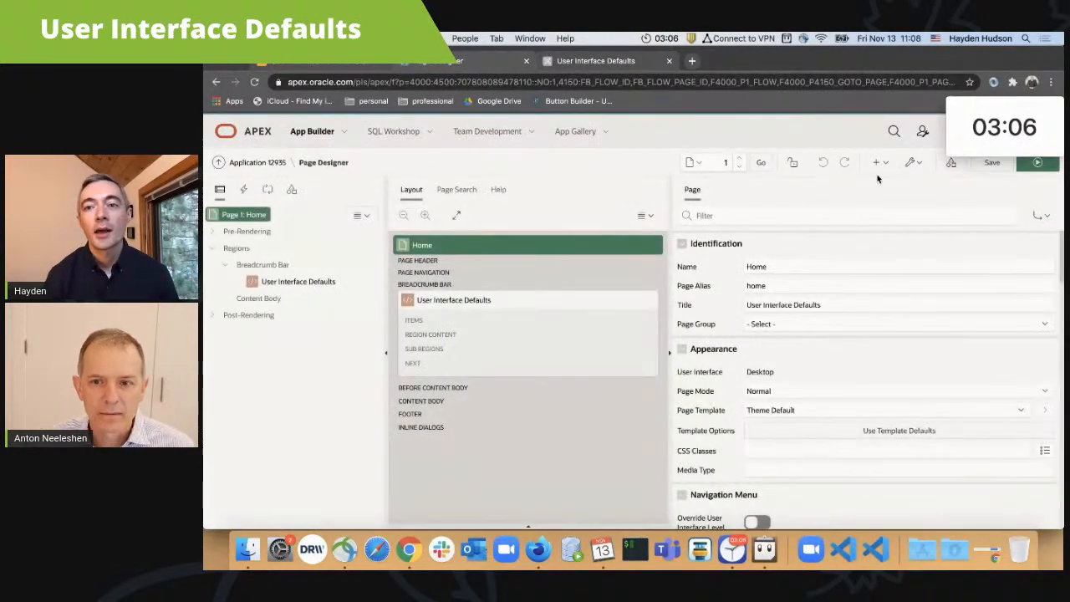
click(881, 163)
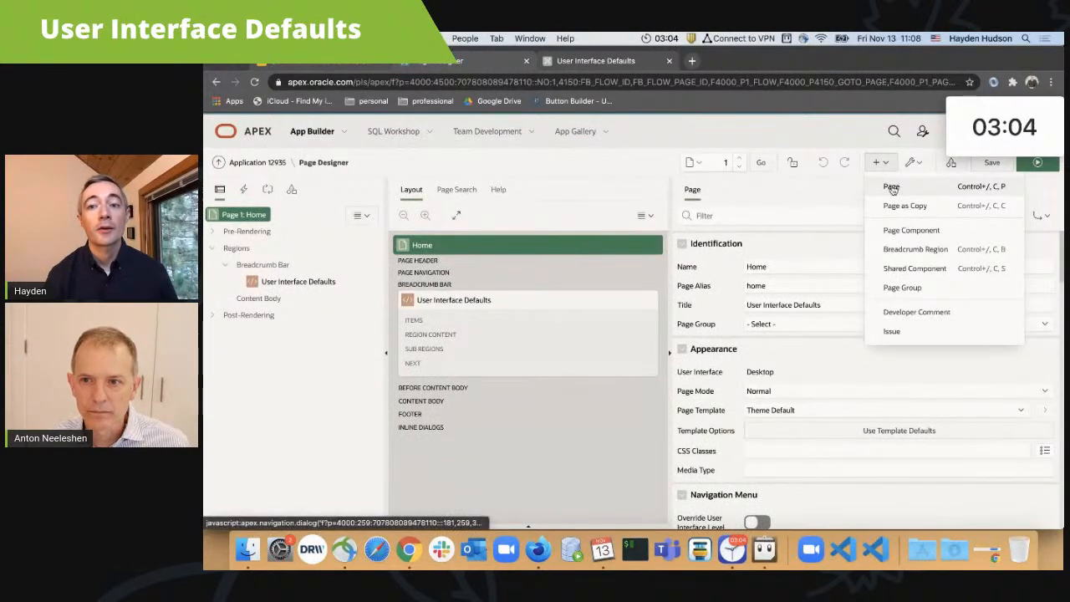
click(889, 187)
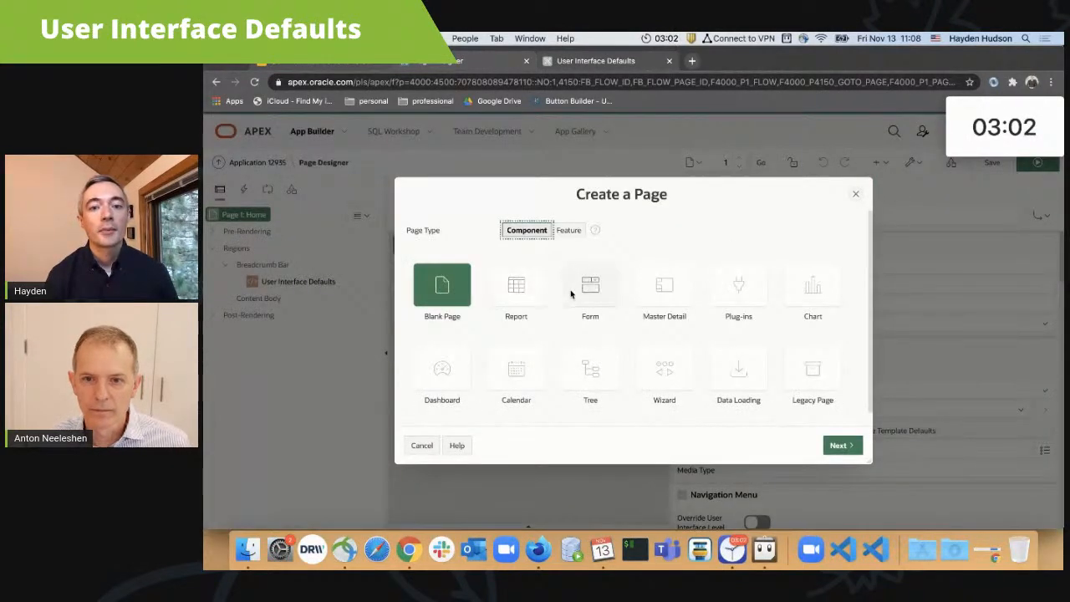
click(573, 286)
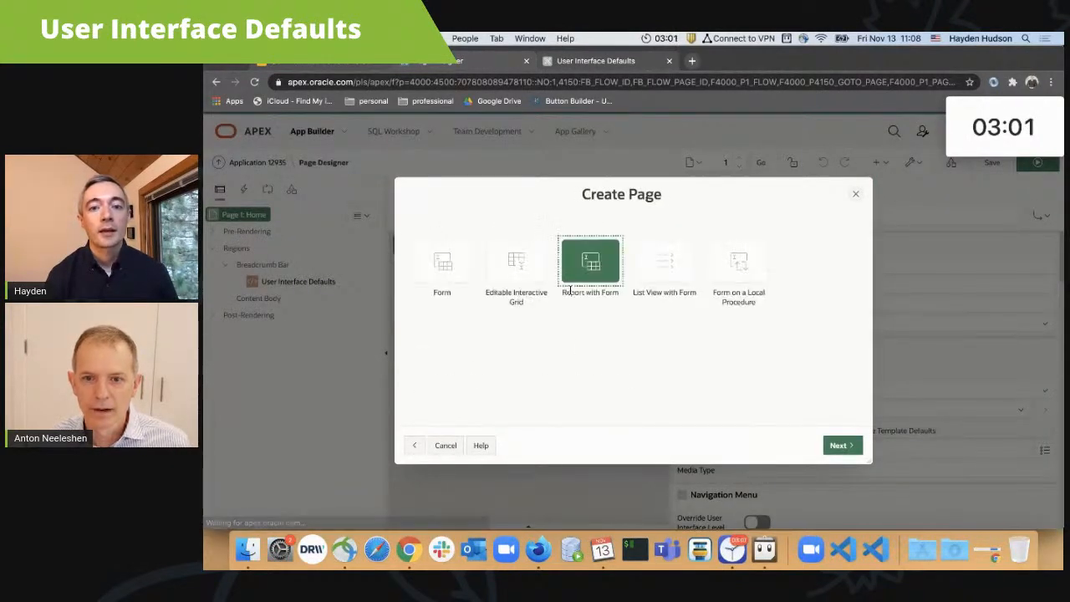
click(442, 262)
Name the page "test form", set its submit and cancel targets to page 1, and choose to create a new navigation menu entry.
click(587, 302)
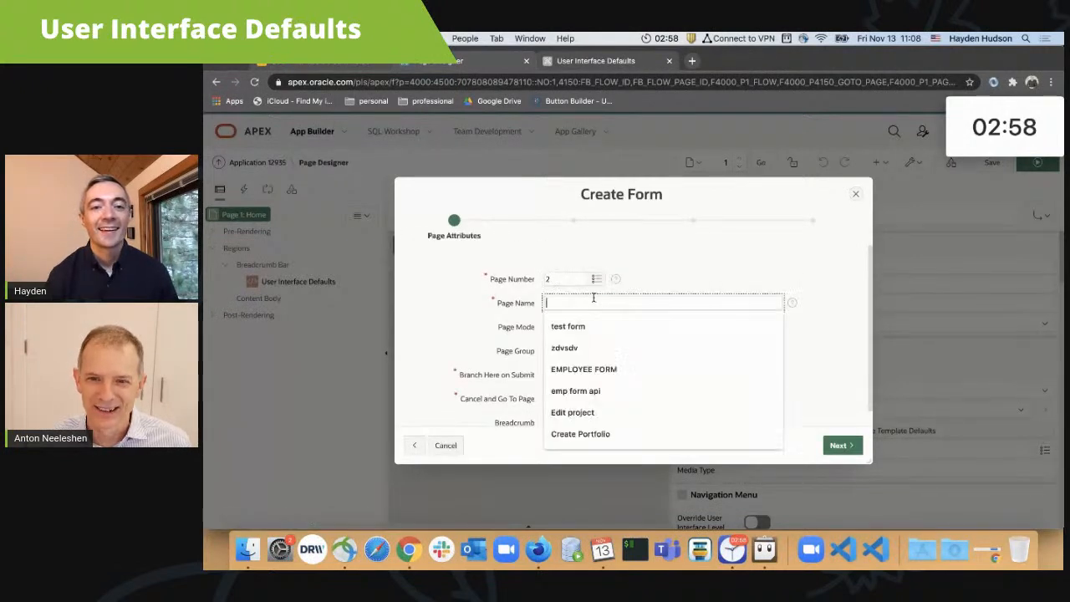
click(585, 324)
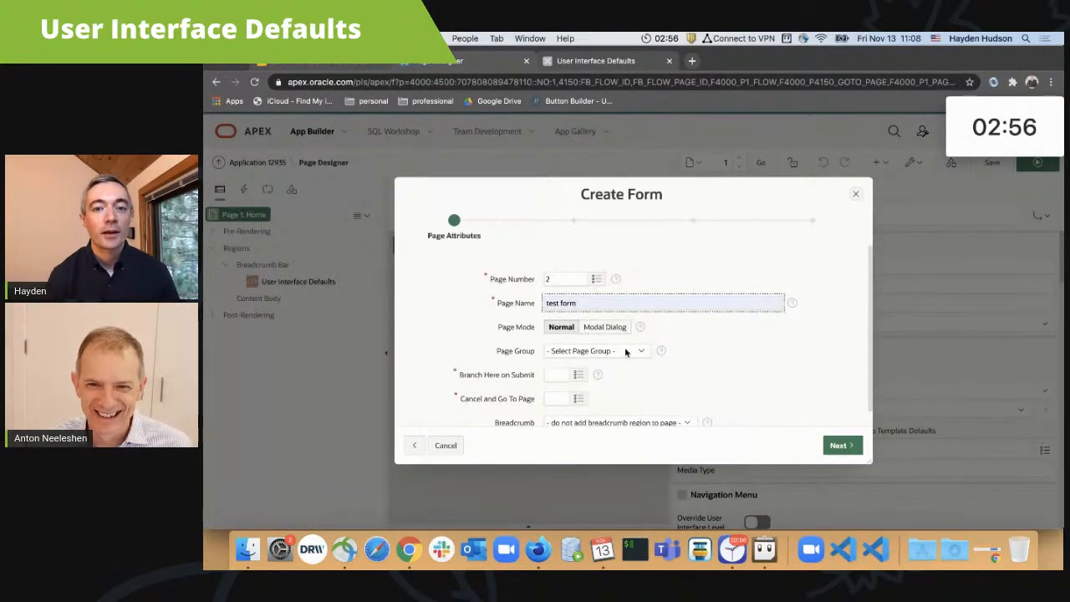
scroll(676, 350, down, 1)
click(557, 361)
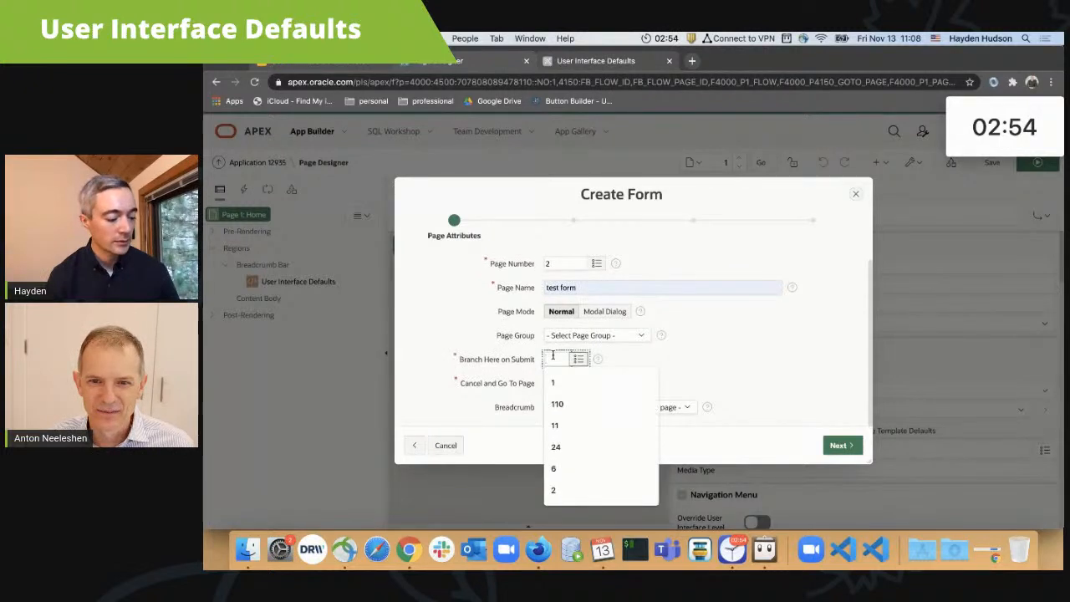
text(1)
click(640, 377)
click(566, 383)
text(1)
click(757, 404)
click(838, 445)
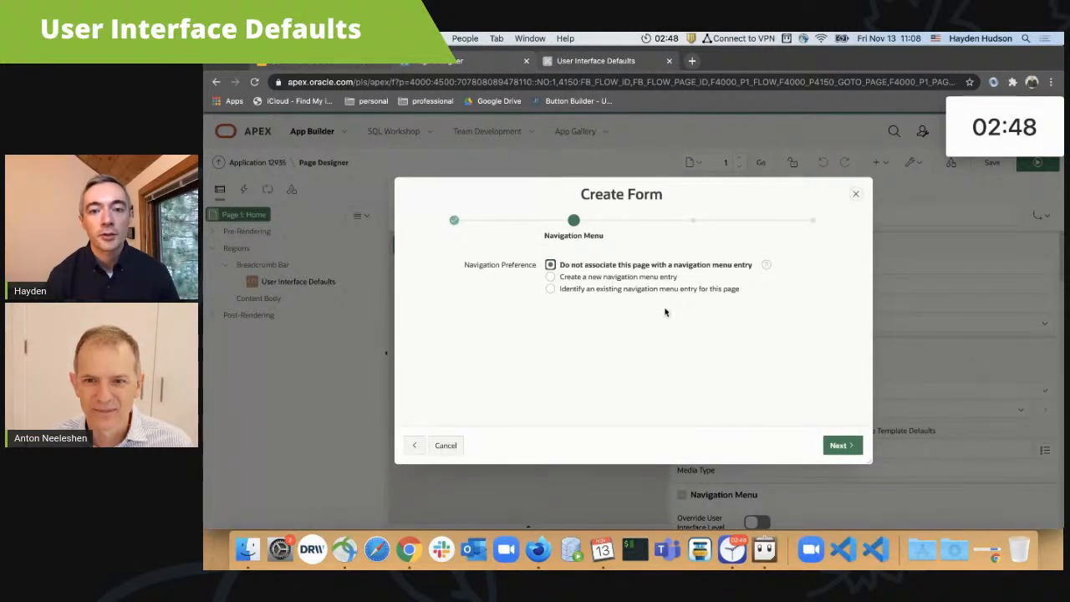
click(649, 276)
click(839, 446)
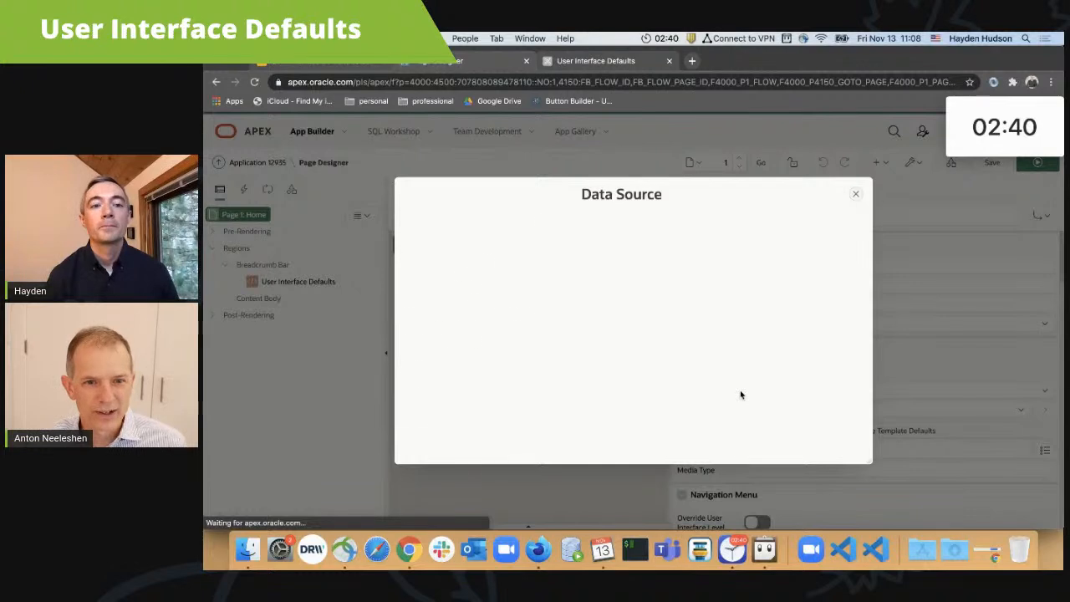
Search for uid_employees and set the UID_EMPLOYEES table as the form's data source, keeping Use User Interface Defaults on Yes.
click(664, 304)
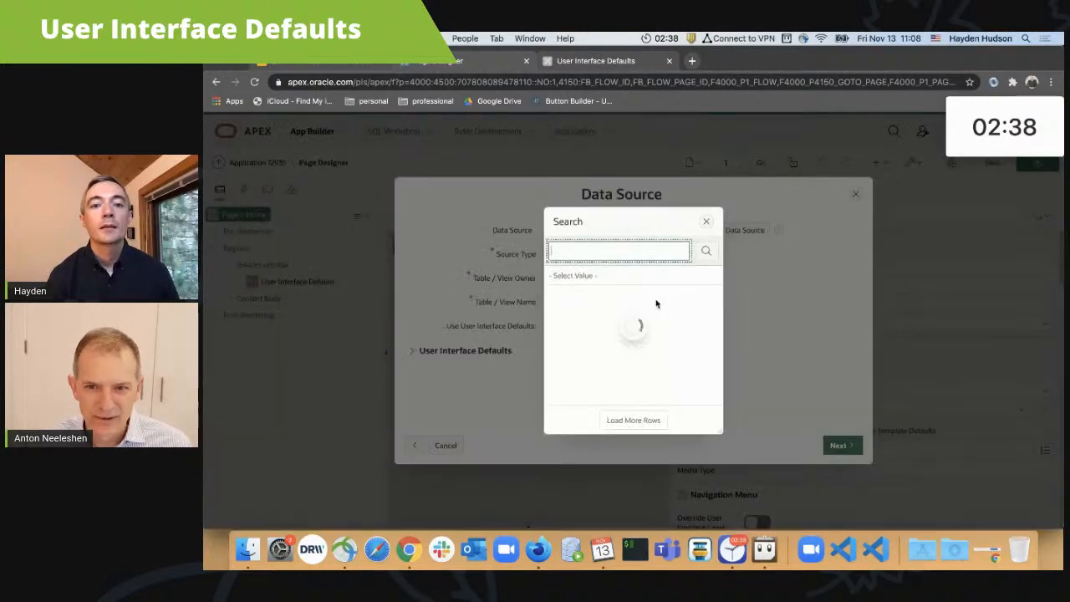
text(uid)
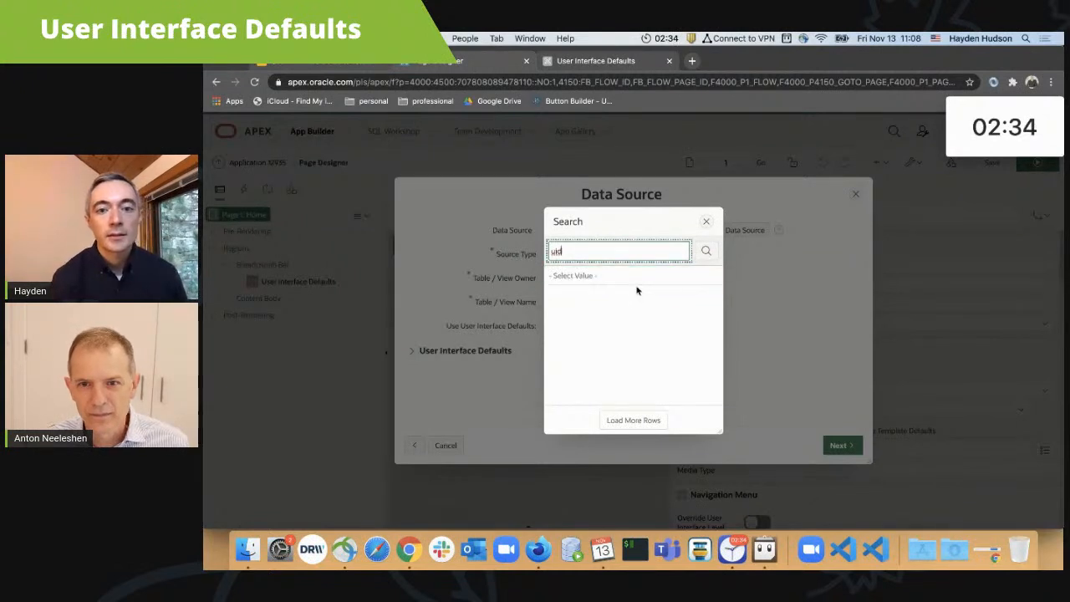
click(704, 251)
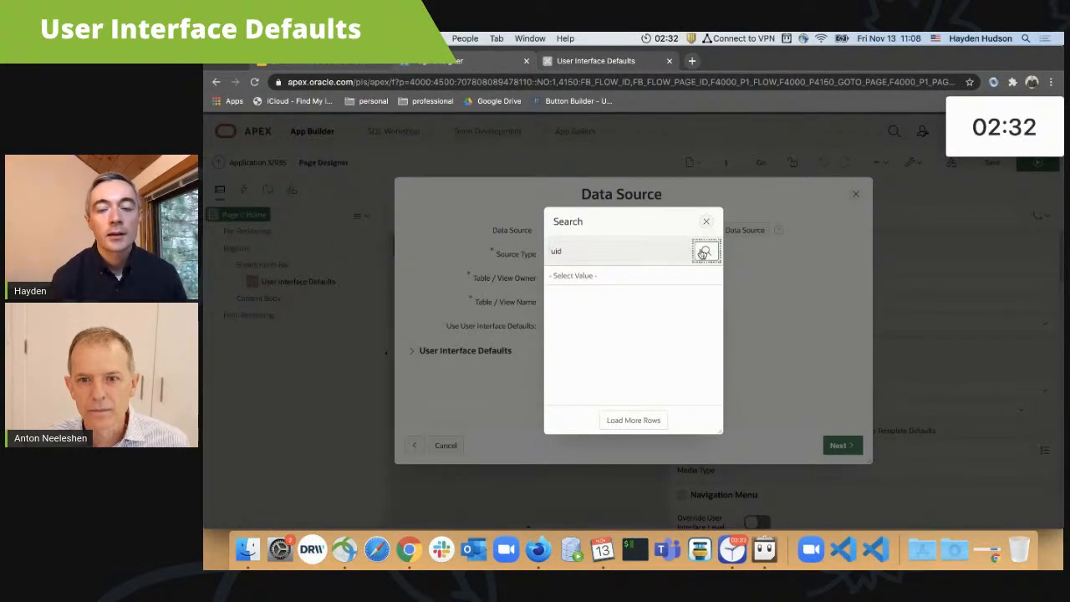
click(650, 250)
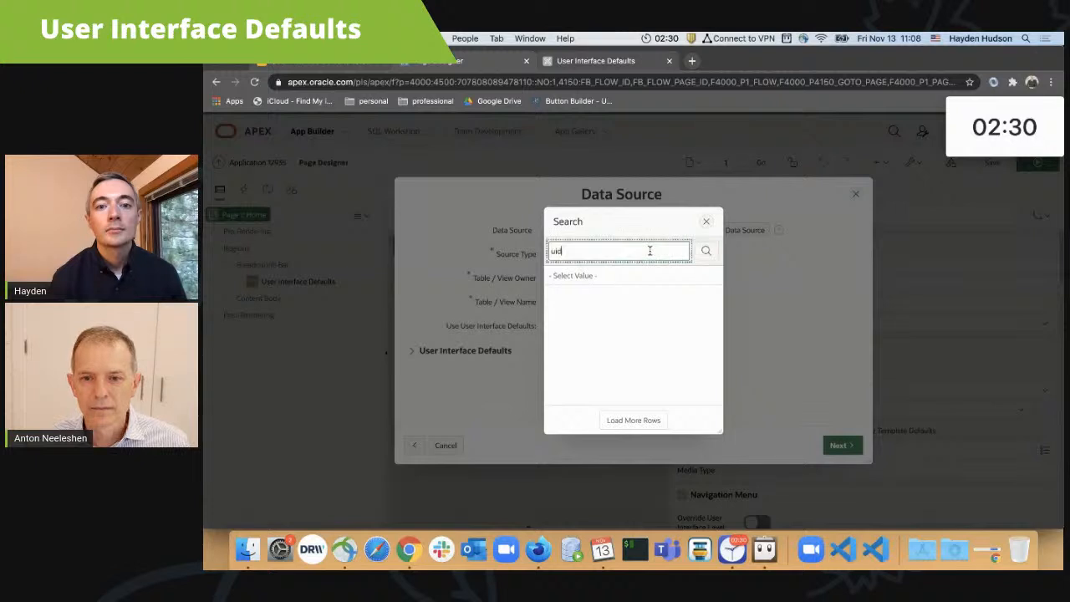
click(705, 253)
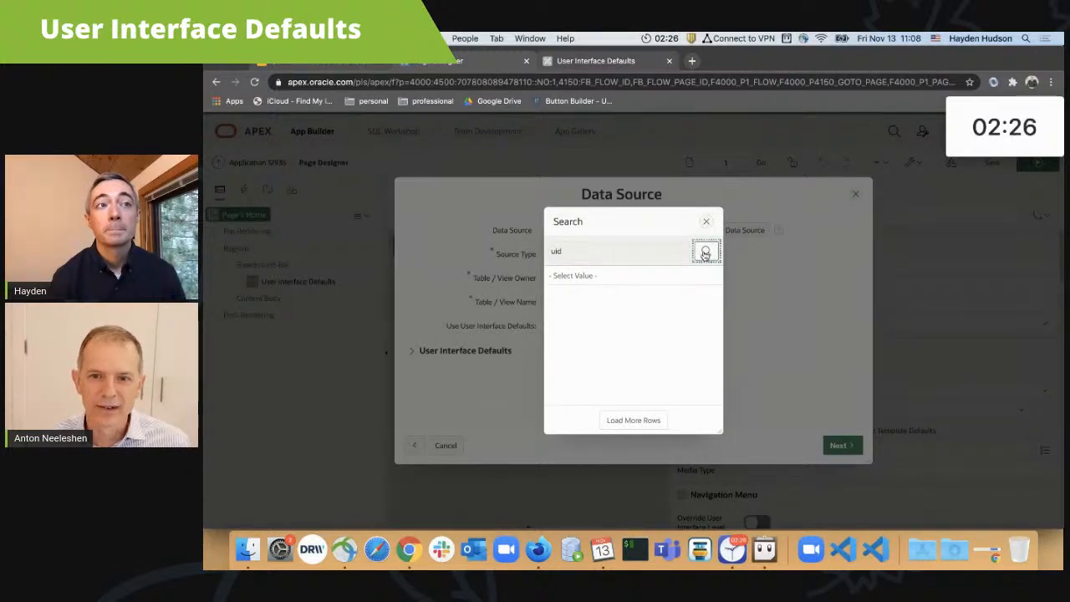
click(654, 250)
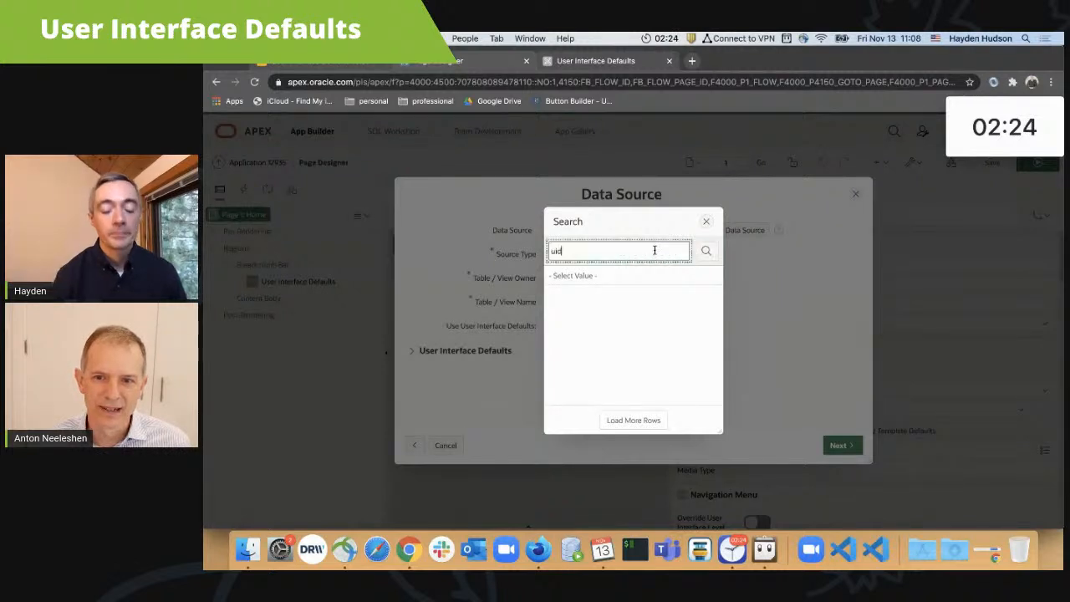
text(_employees)
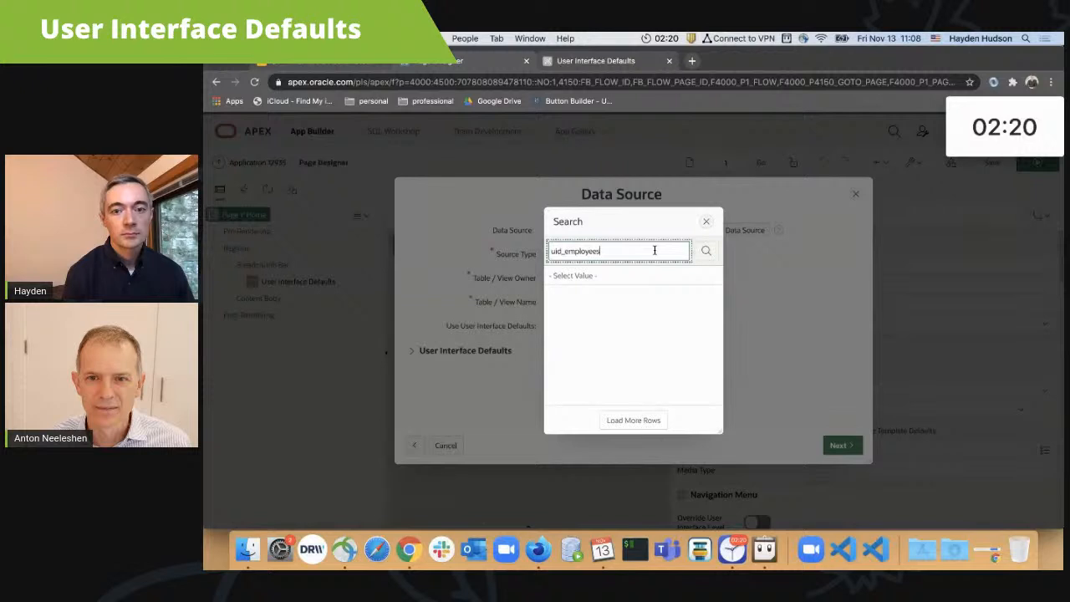
click(697, 252)
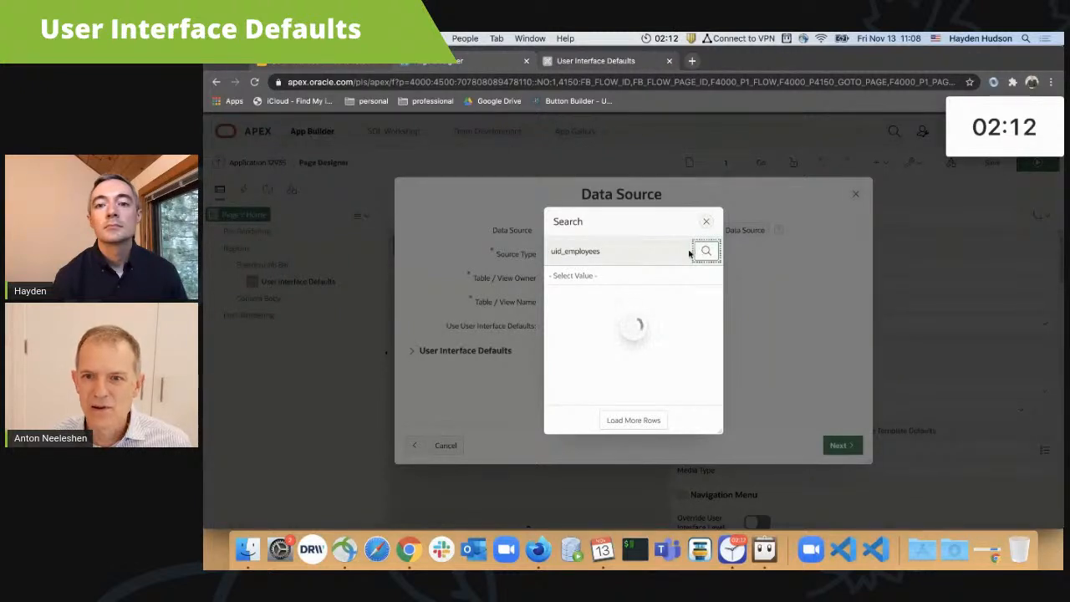
click(660, 248)
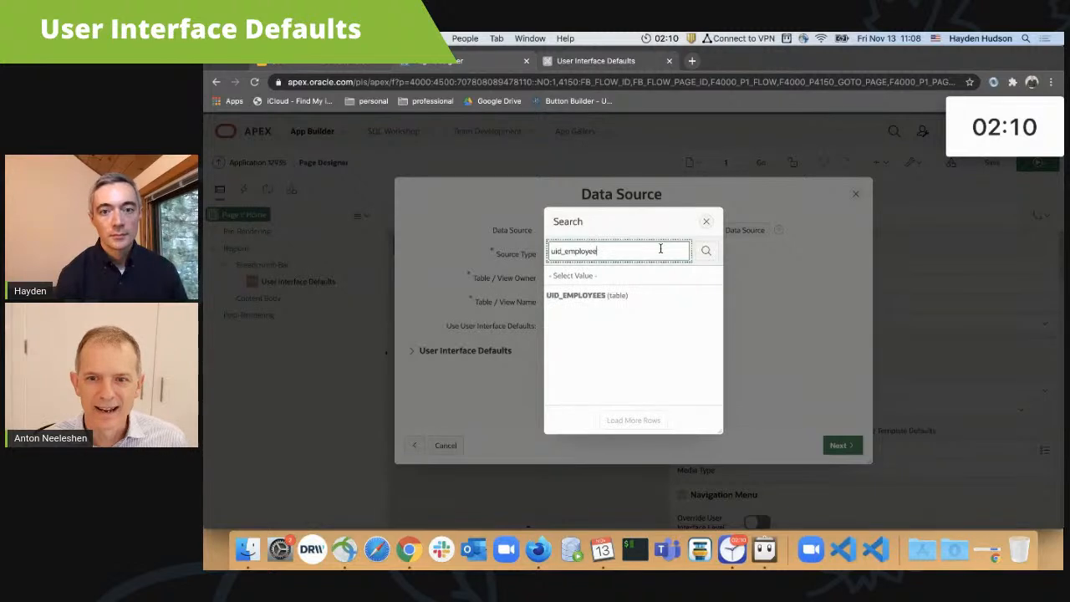
key(BackSpace)
click(652, 298)
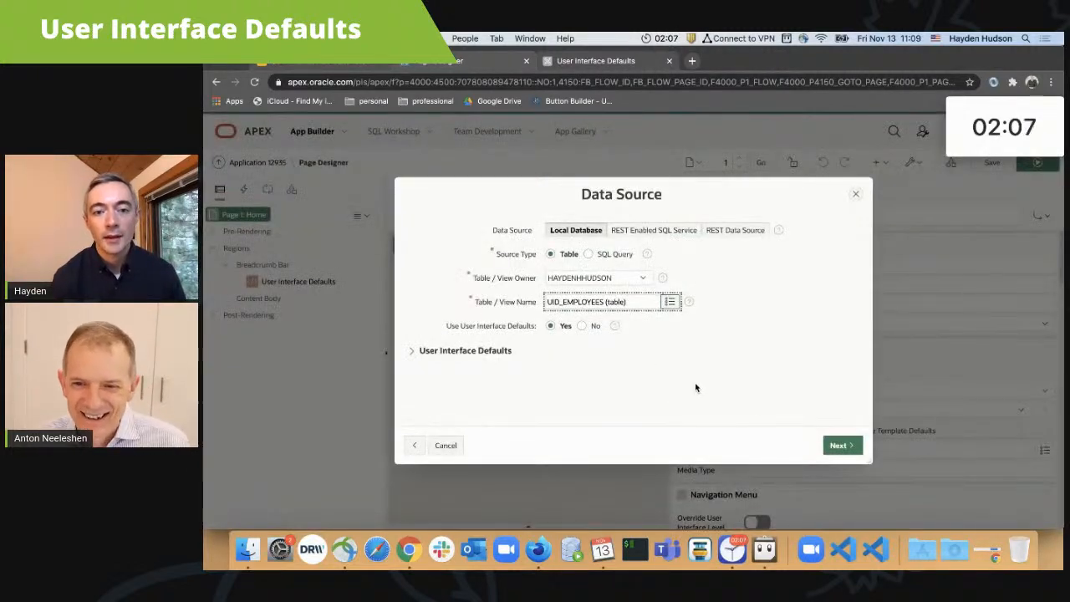
click(843, 449)
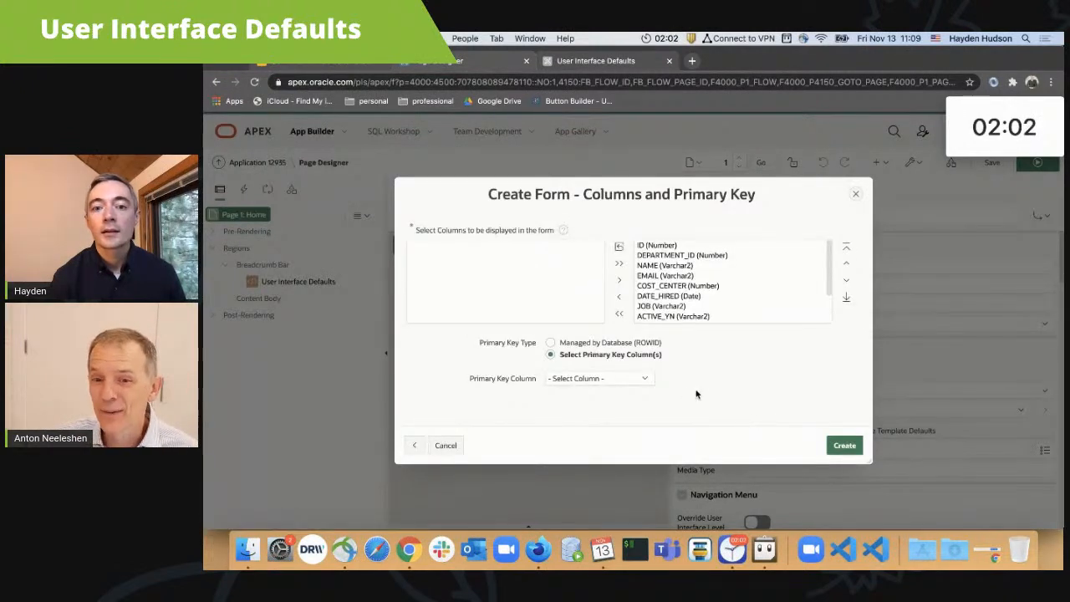
Set the primary key column to ID (Number) and create the form page.
click(645, 380)
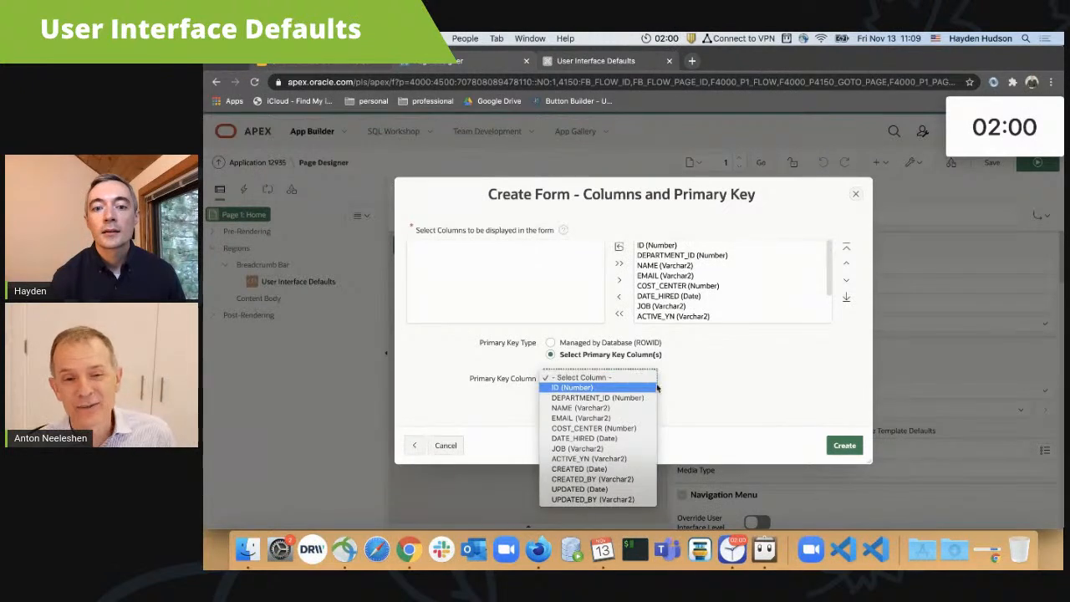
click(647, 387)
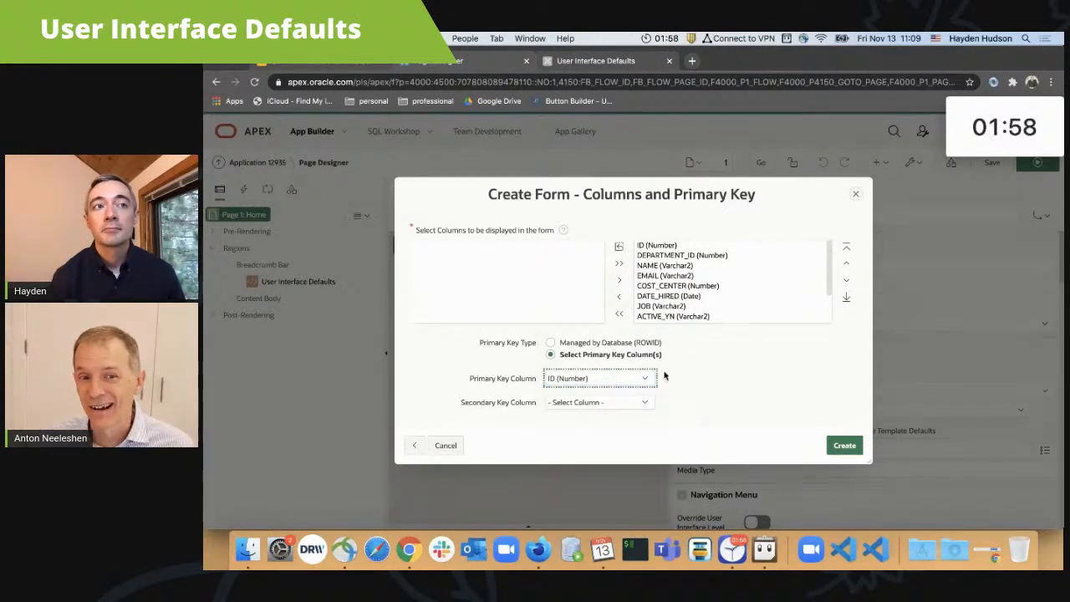
click(857, 447)
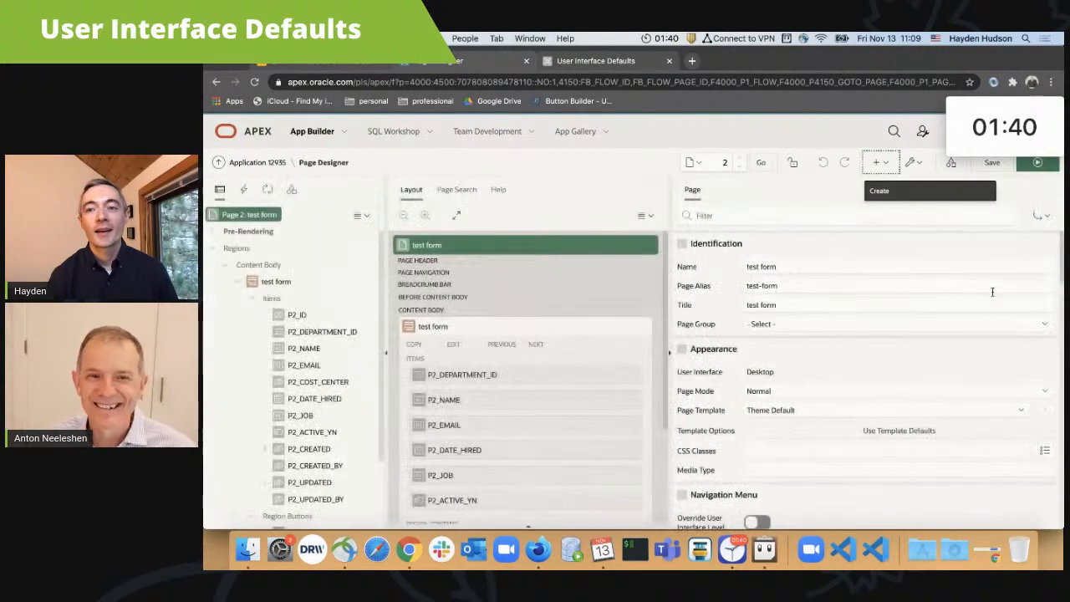
Run the test form page and check the choices offered for Department.
click(1034, 168)
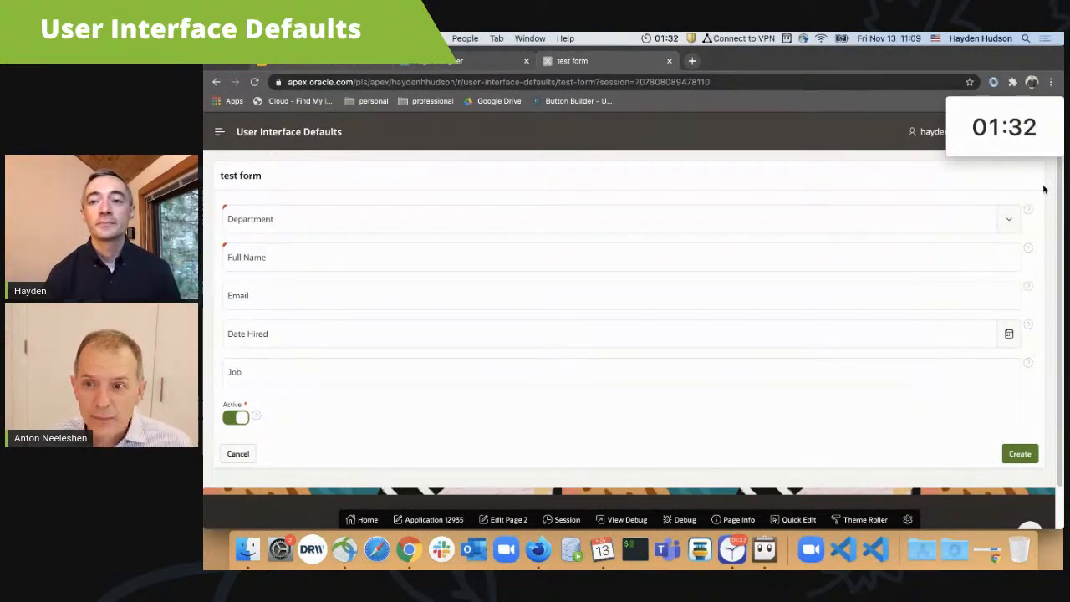
click(1004, 231)
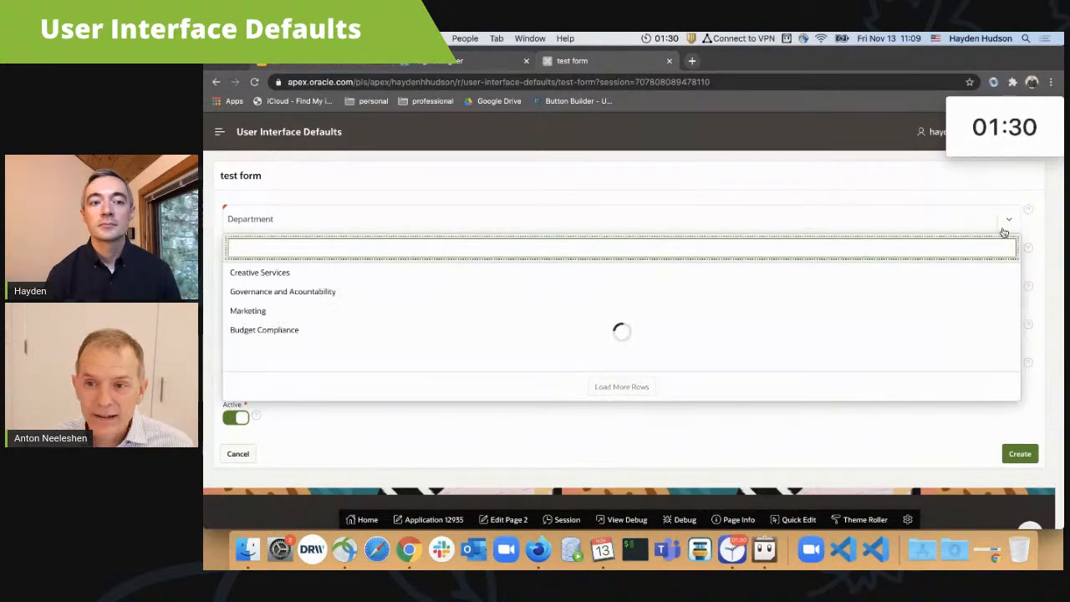
click(1004, 231)
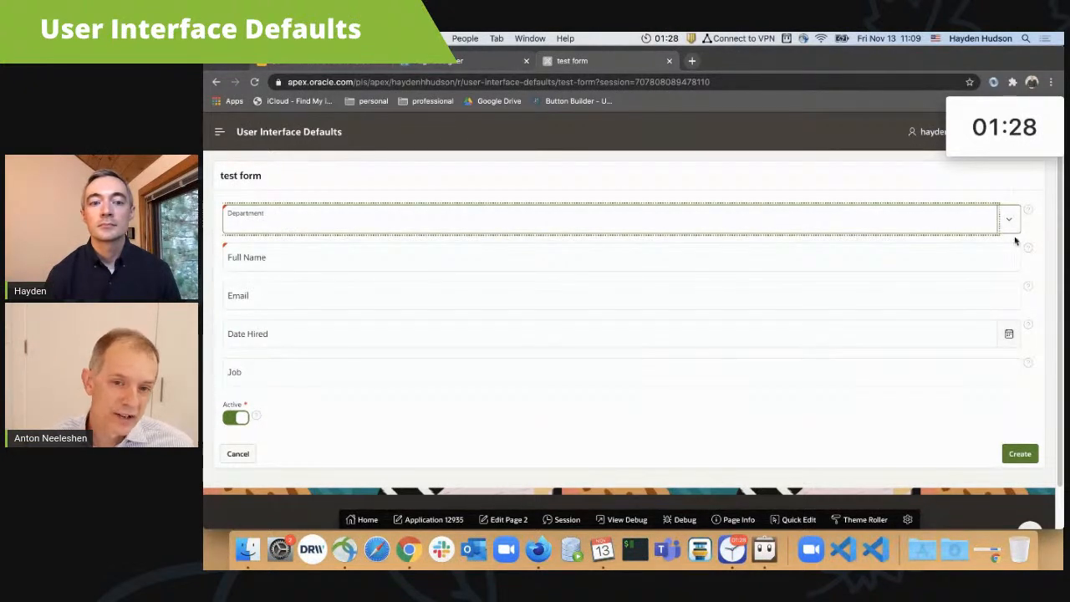
Check the help texts of the Full Name and Active fields on the running form, toggling the Active switch off and back on.
click(995, 255)
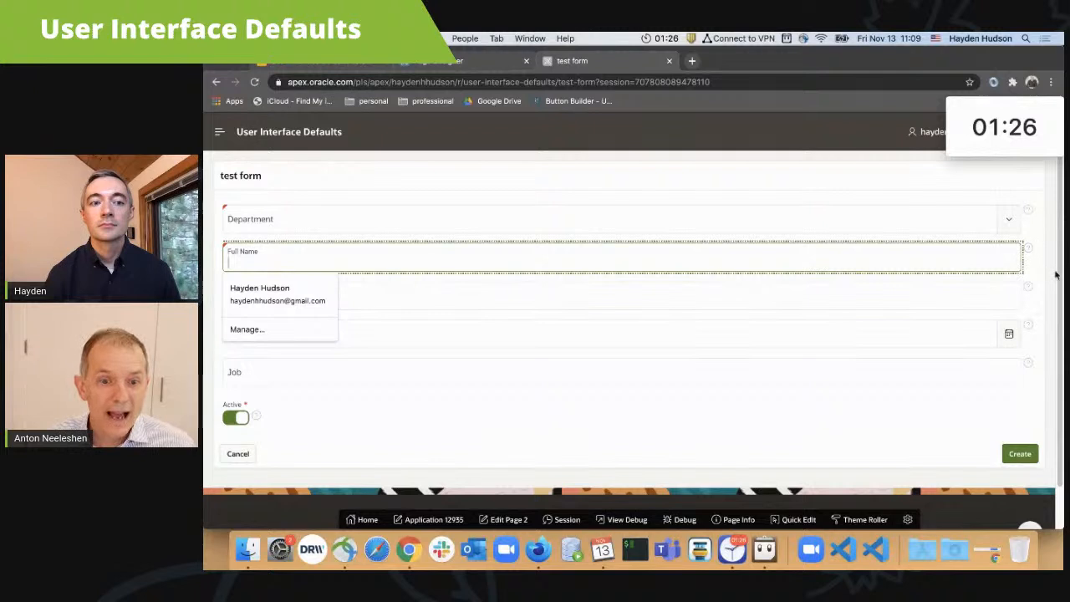
click(1031, 254)
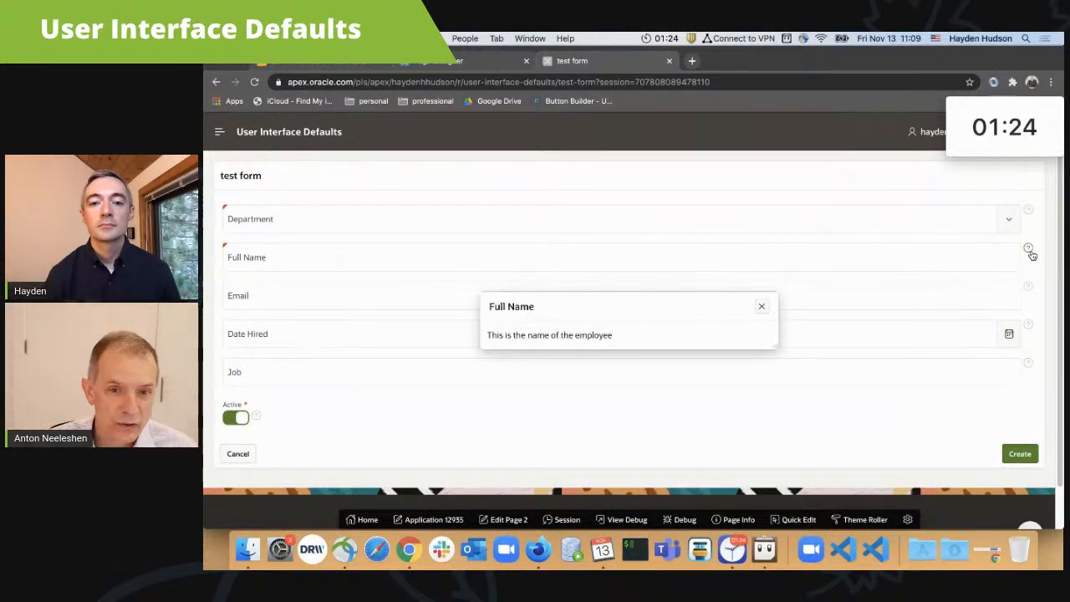
click(762, 308)
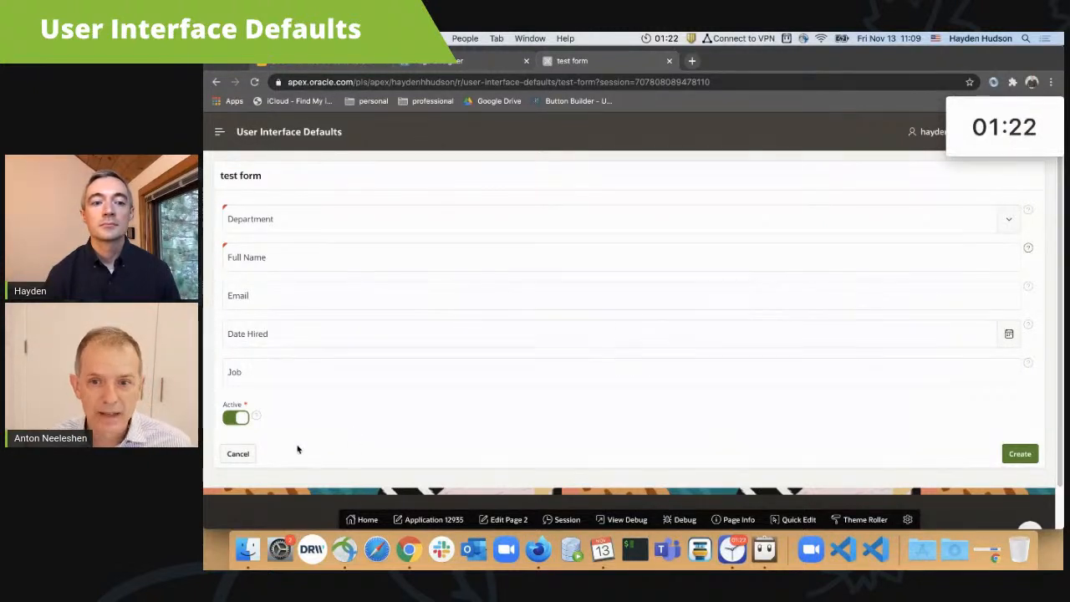
click(243, 422)
click(244, 421)
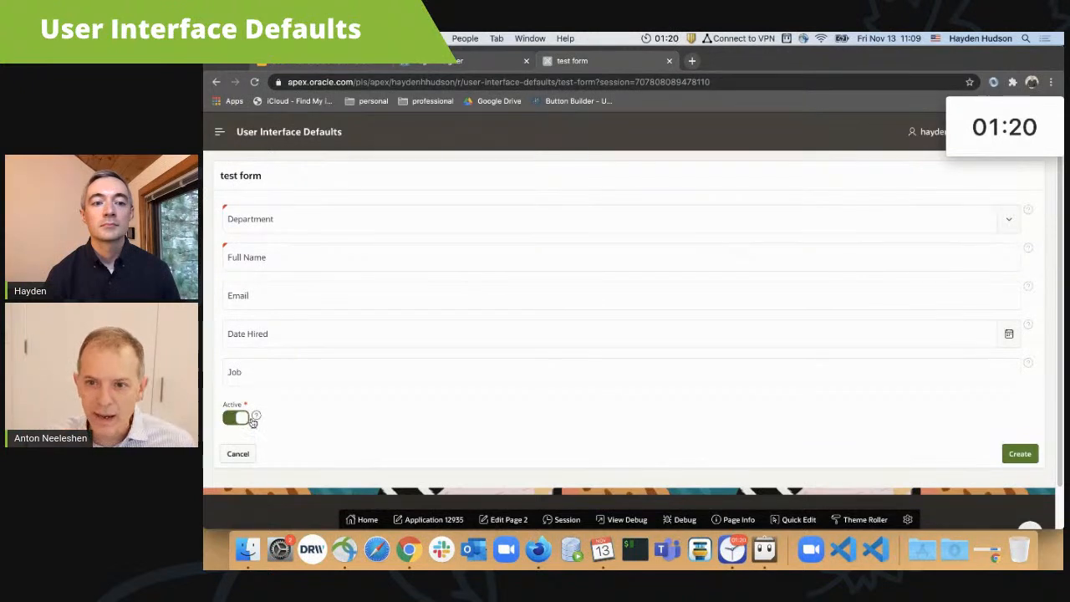
click(255, 417)
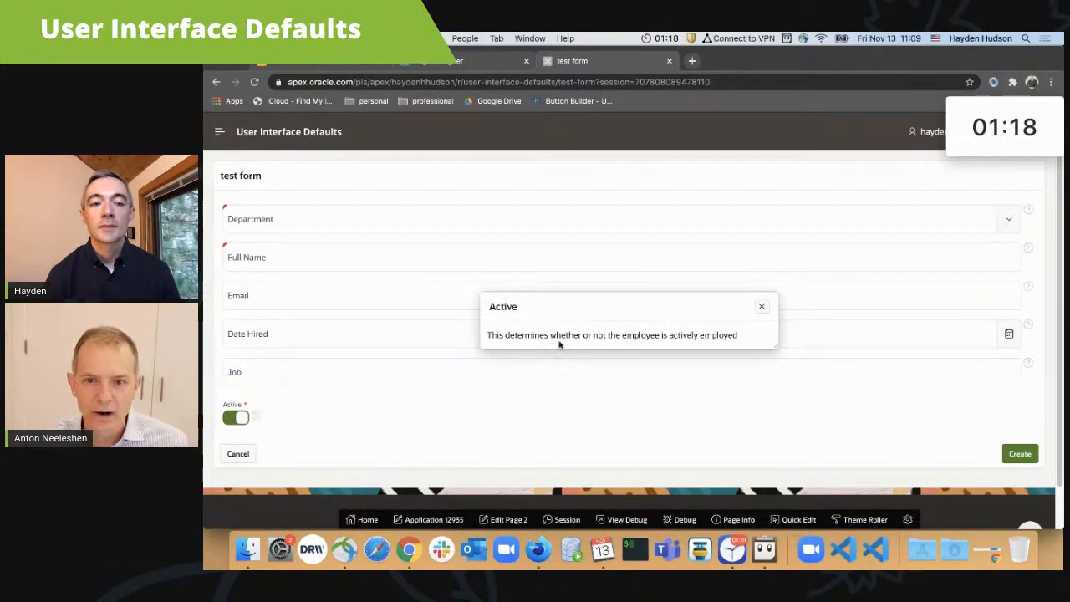
click(762, 309)
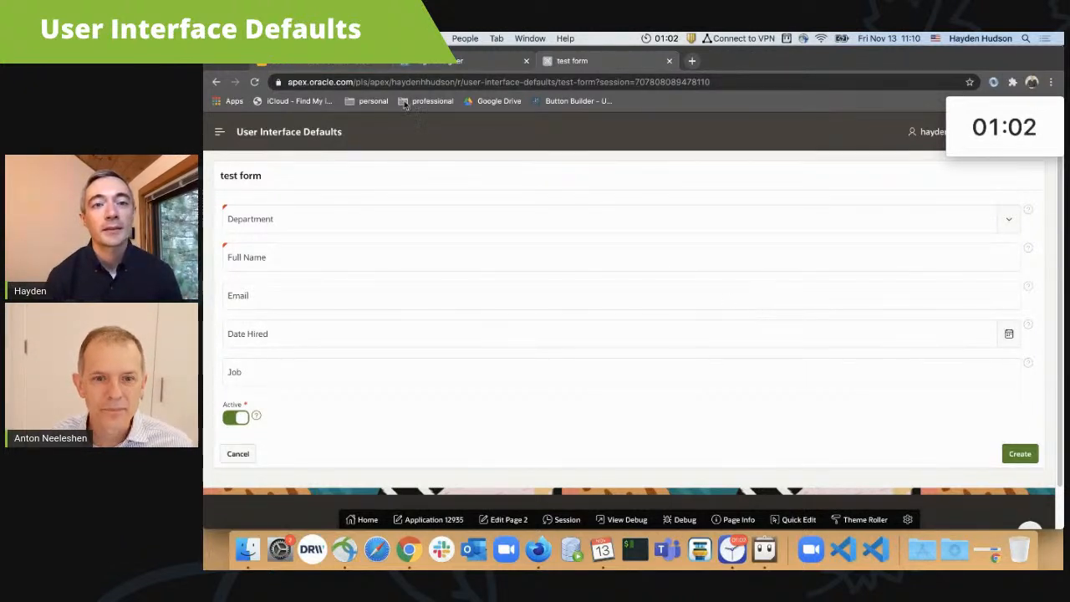
Return to the APEX builder and open the UID_EMPLOYEES column properties in the User Interface Defaults Table Dictionary.
click(426, 61)
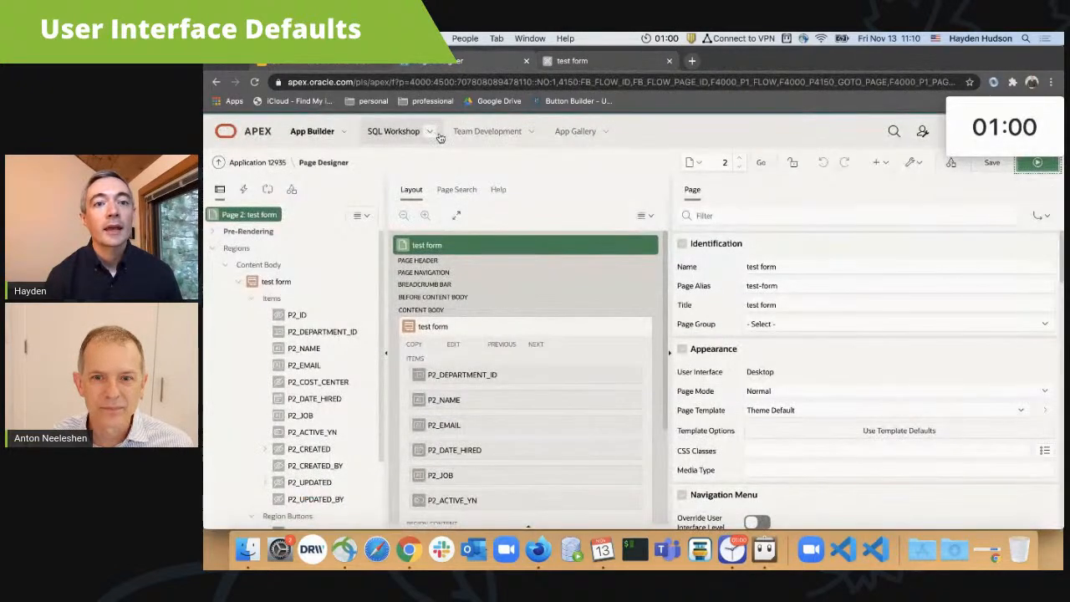
click(432, 133)
mouse_move(455, 216)
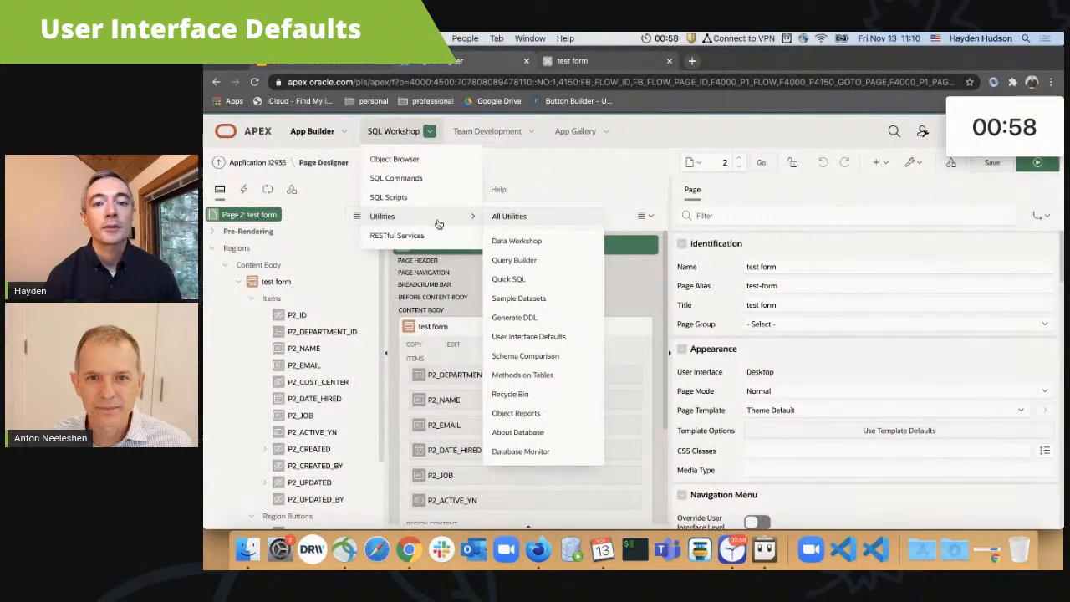
click(552, 338)
click(318, 189)
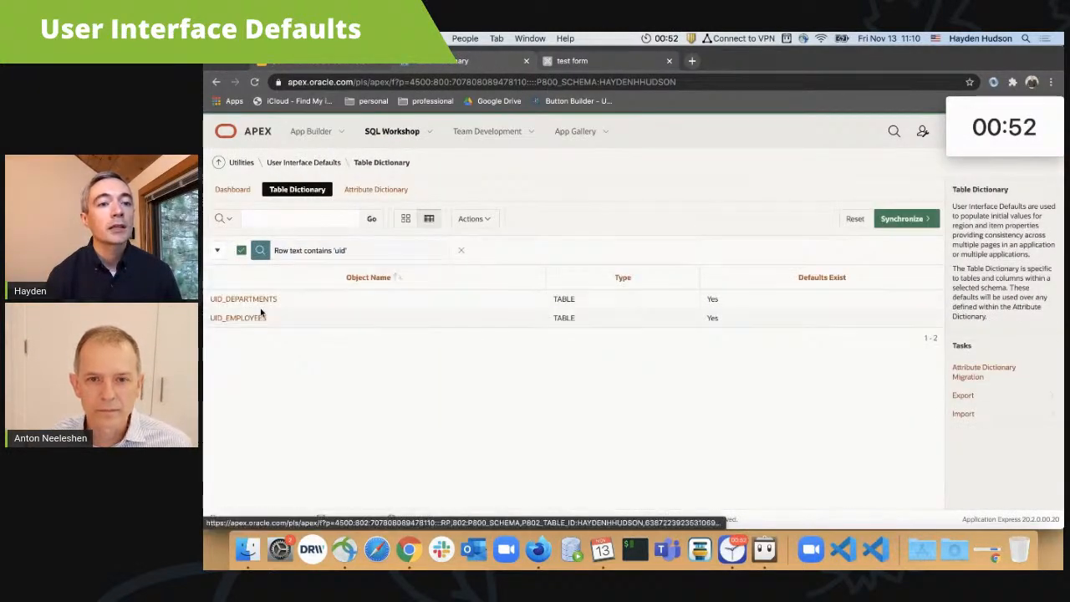
click(238, 317)
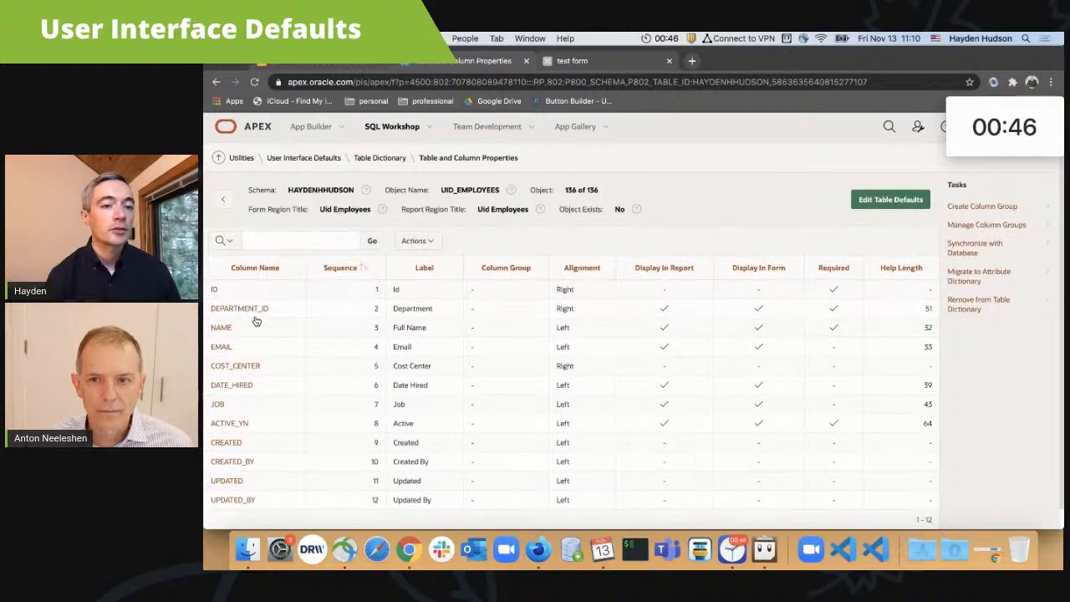
Review the ACTIVE_YN column's label, help text and form defaults, and return to the User Interface Defaults dashboard.
click(242, 423)
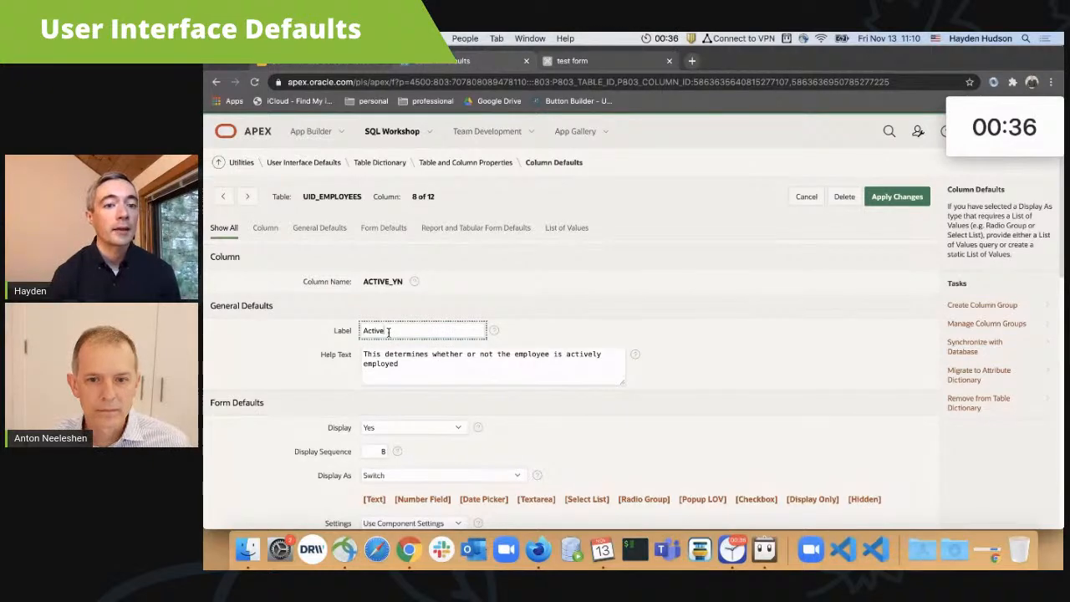
click(405, 364)
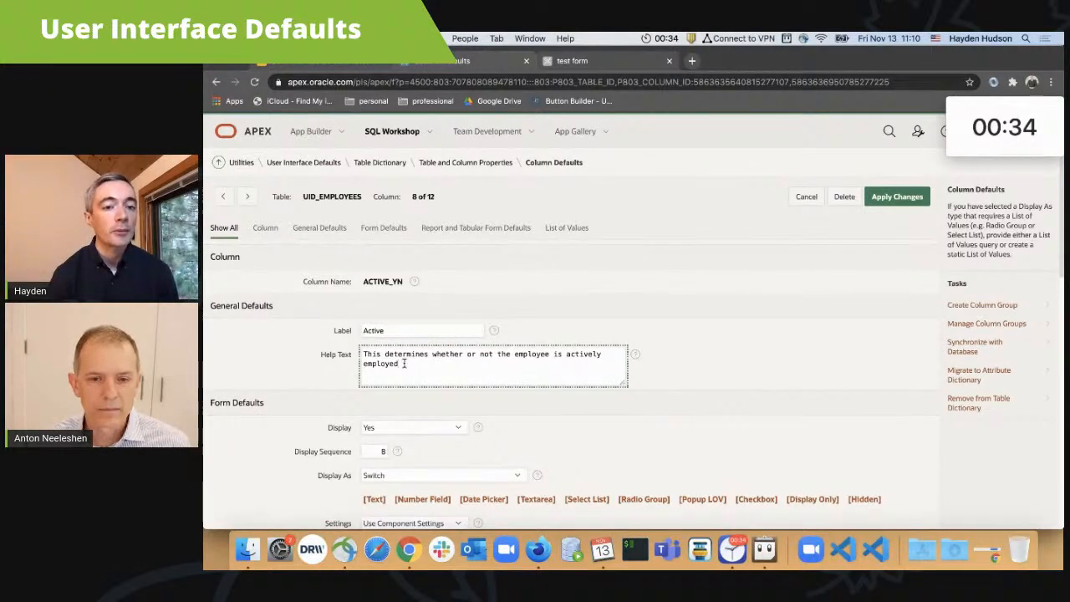
scroll(397, 343, down, 3)
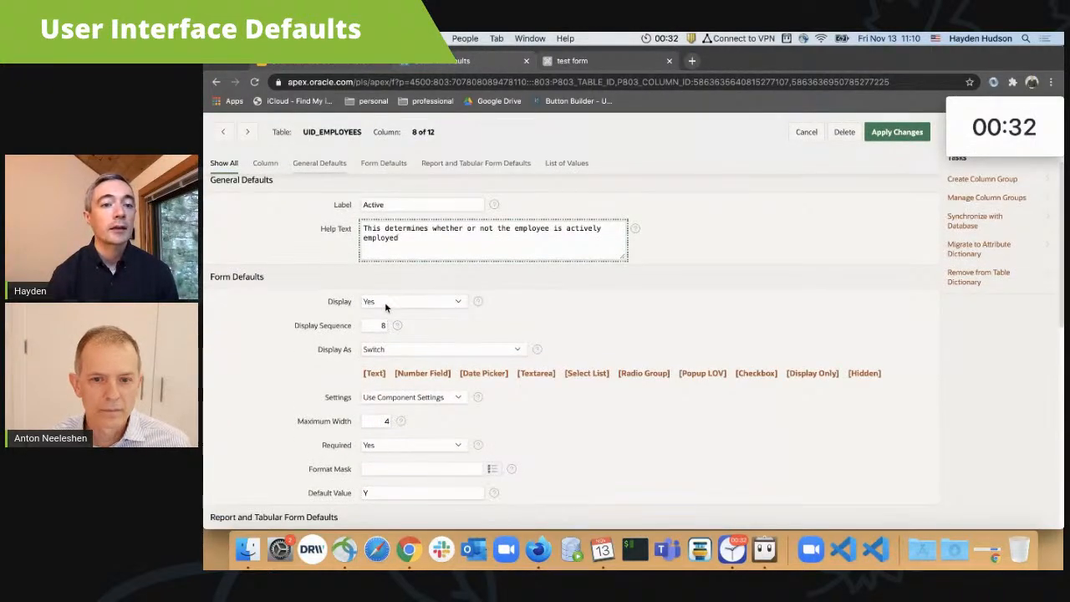
scroll(389, 314, down, 1)
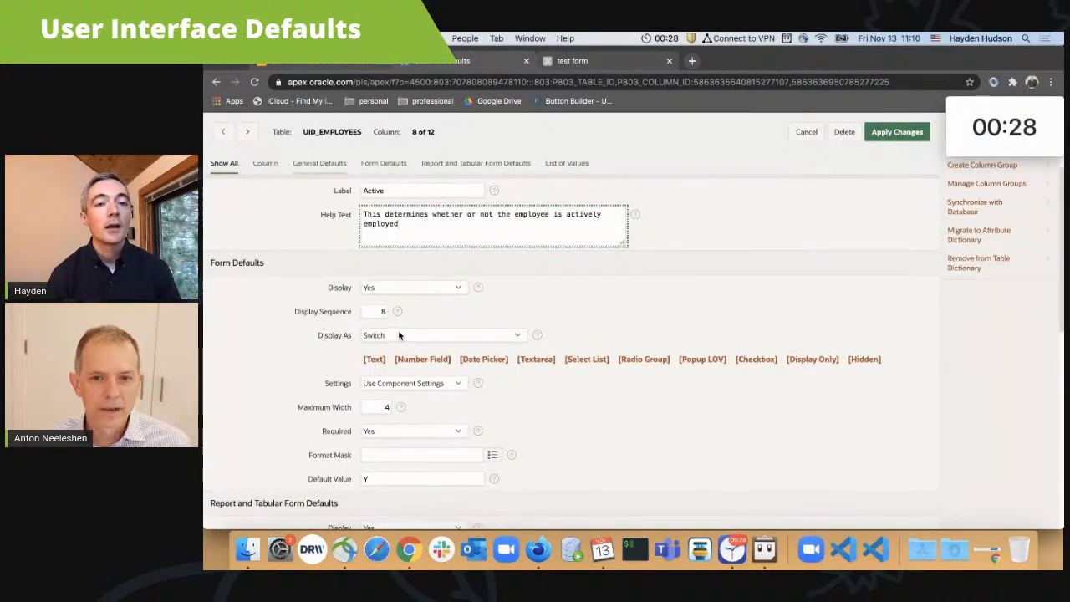
scroll(399, 335, up, 1)
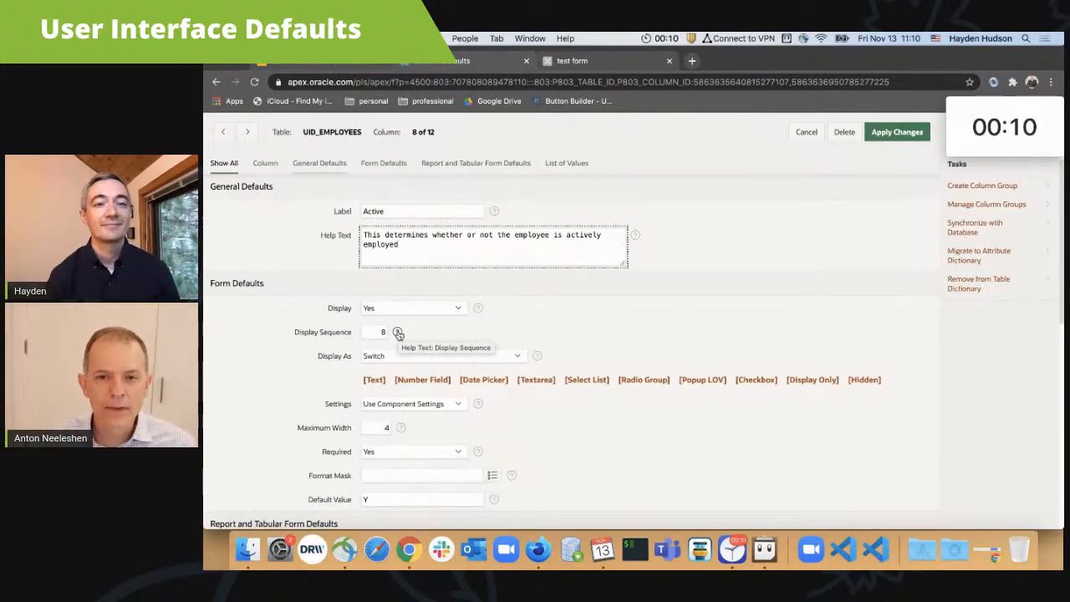
scroll(402, 332, up, 3)
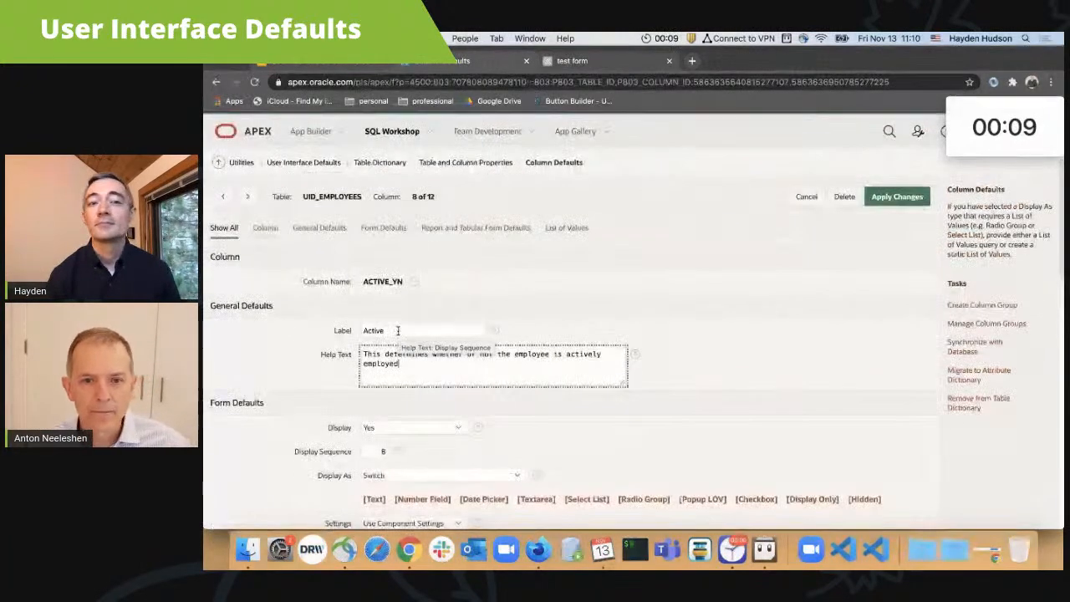
click(328, 167)
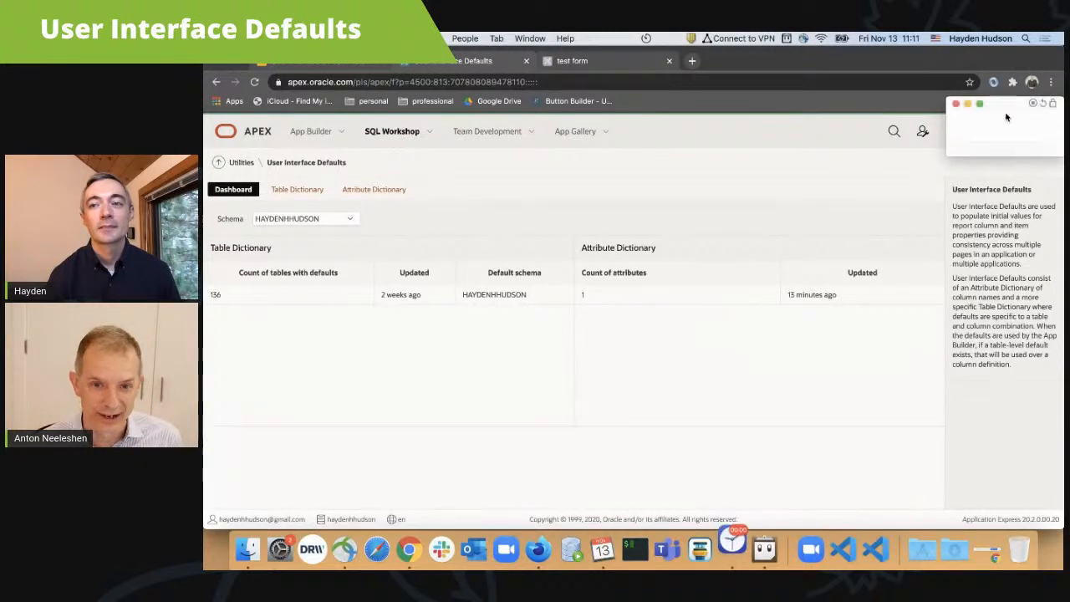
Close the expired countdown timer and reopen the timer app.
click(958, 104)
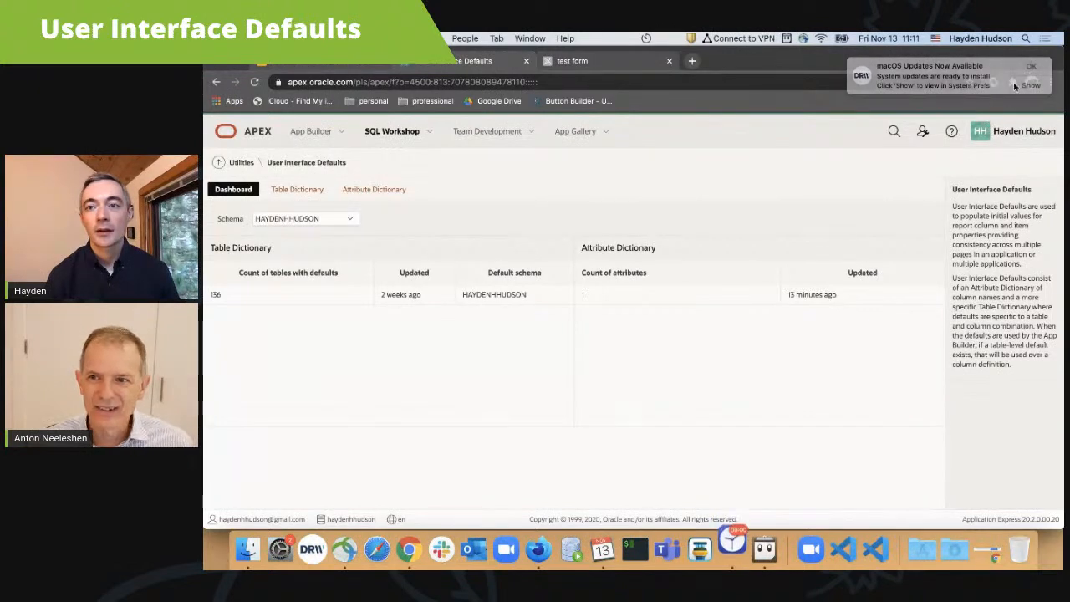
click(733, 550)
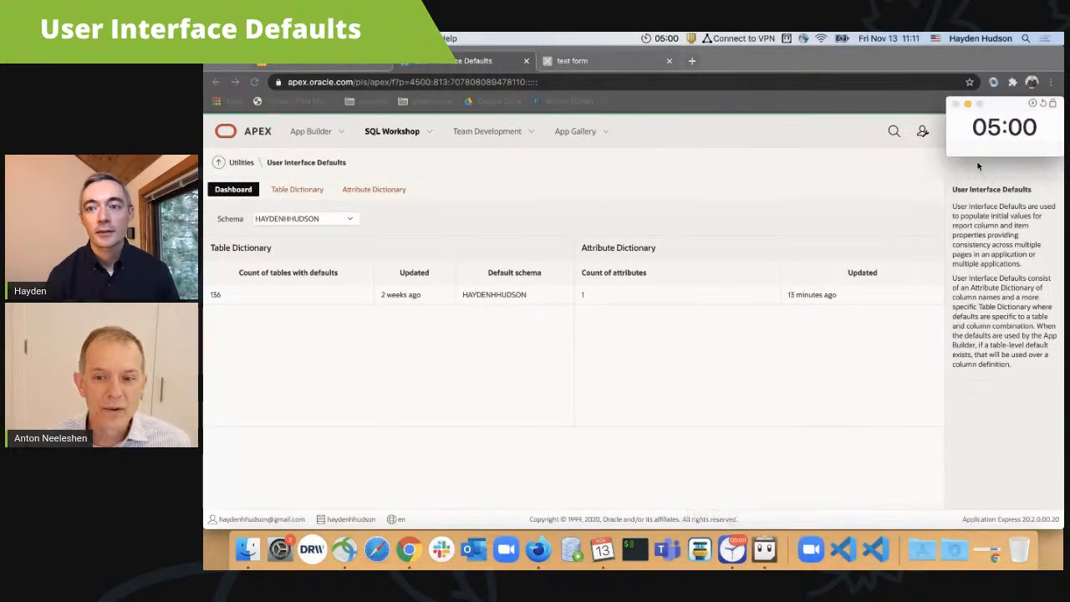
Open the UPDATED column in the Attribute Dictionary and examine its label, format mask, help text, form and report attributes.
click(373, 192)
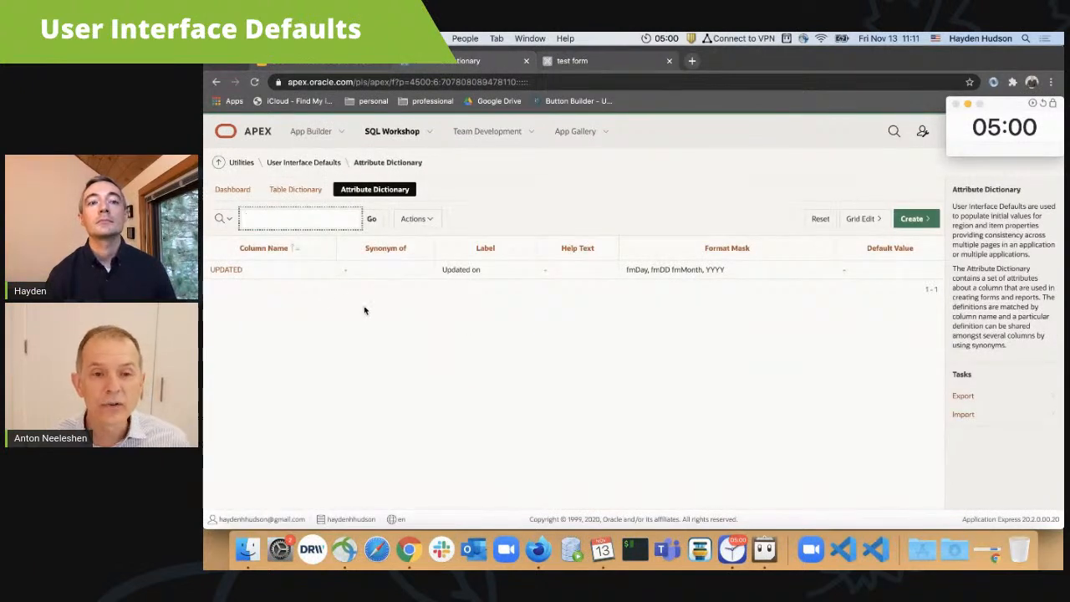
click(229, 270)
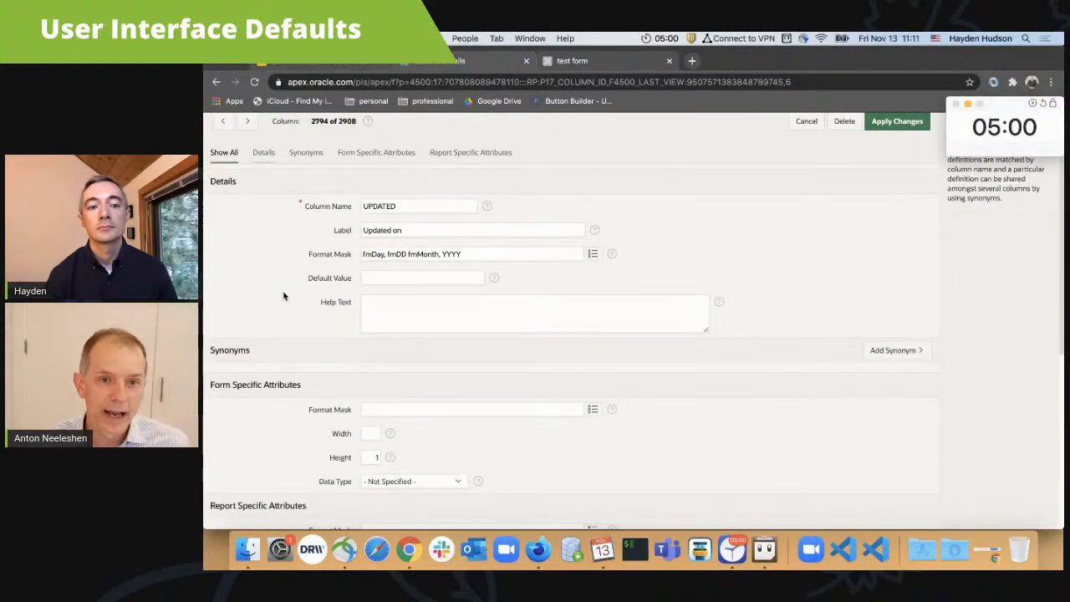
scroll(284, 296, down, 3)
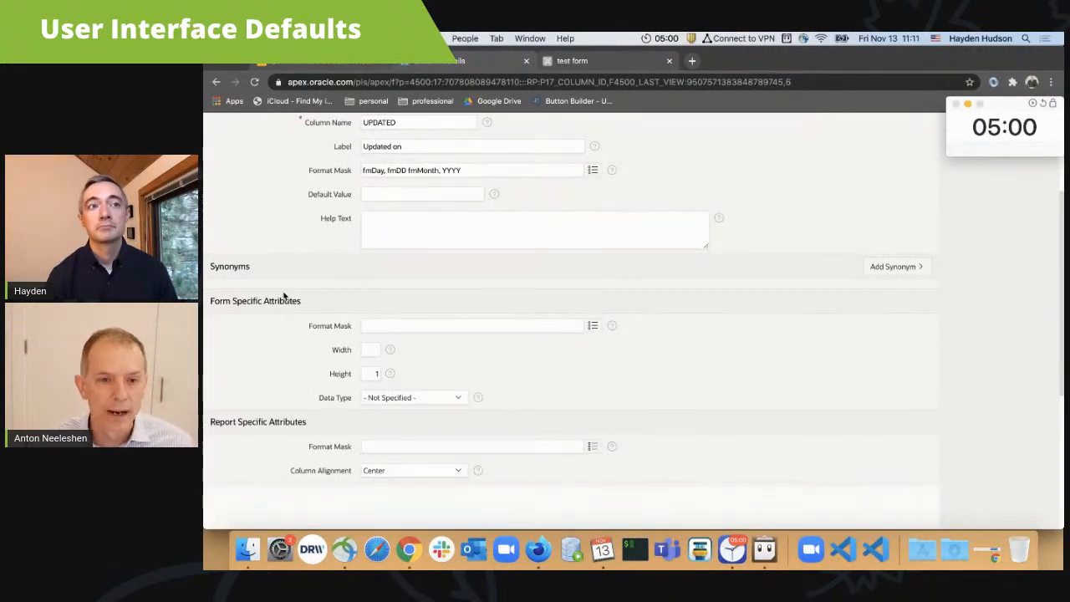
scroll(283, 296, up, 5)
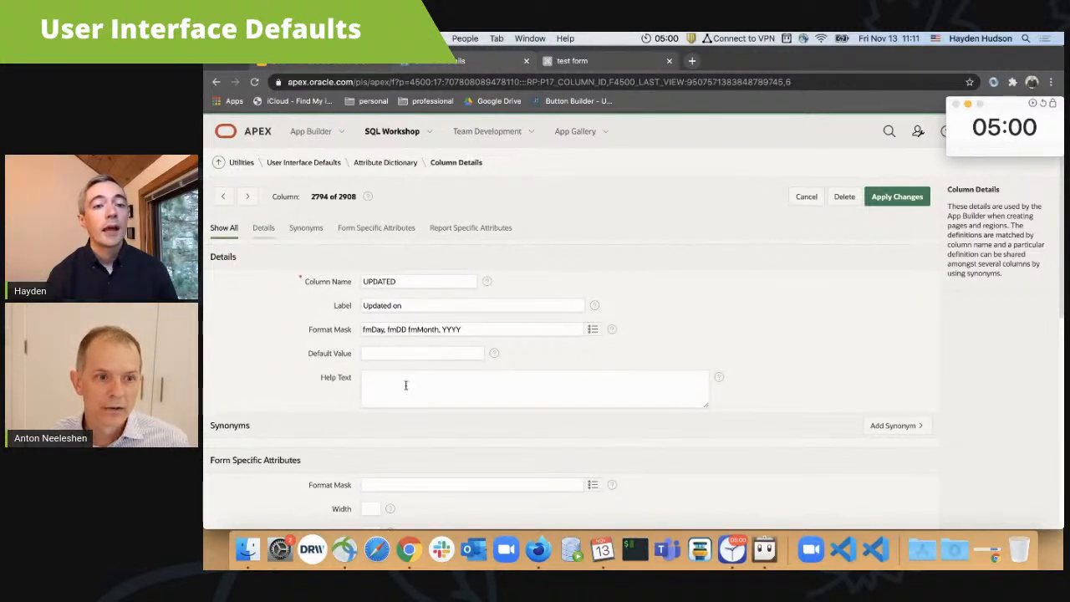
click(433, 392)
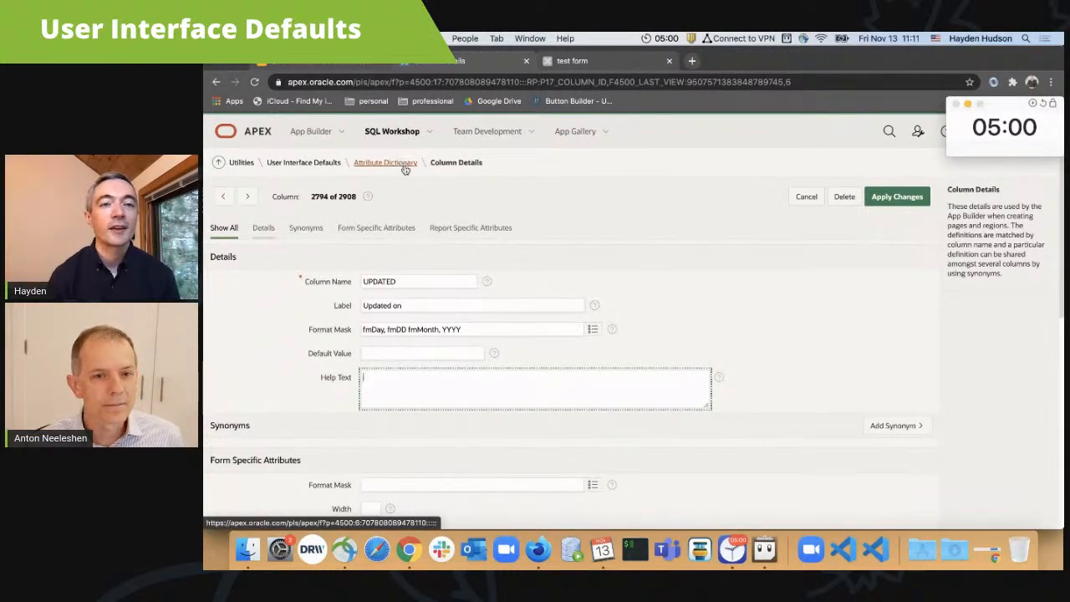
Open the DEPARTMENT_ID column defaults of UID_EMPLOYEES in the Table Dictionary and examine its List of Values query.
click(304, 163)
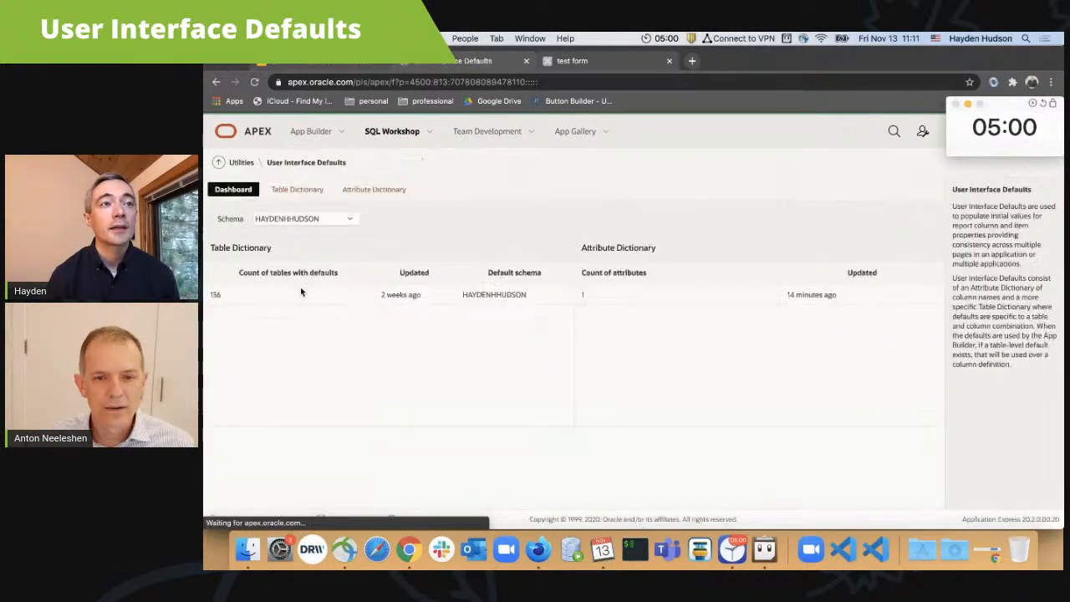
click(299, 190)
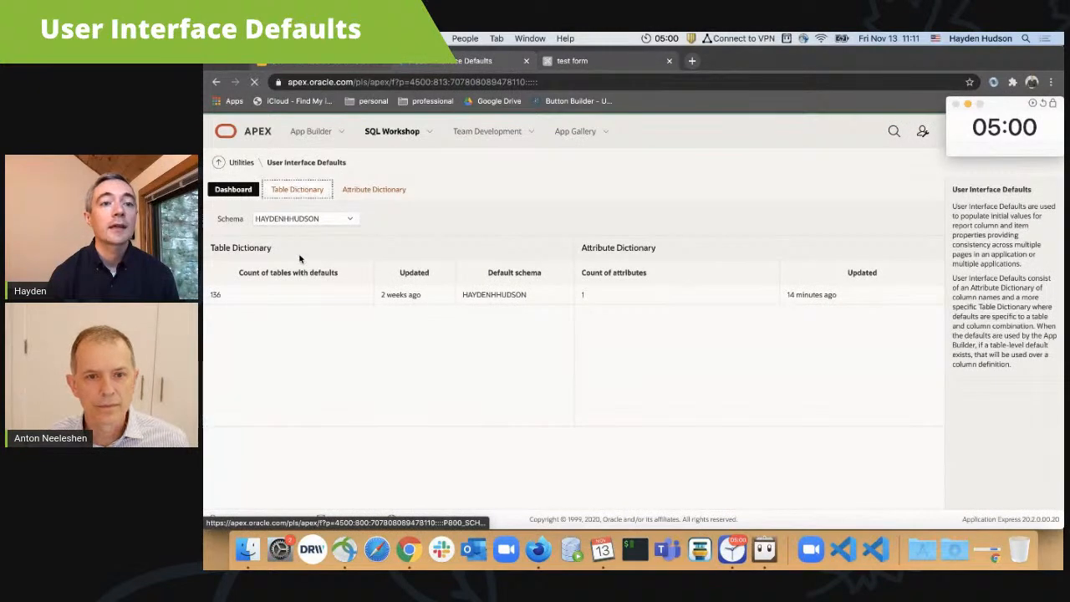
click(239, 318)
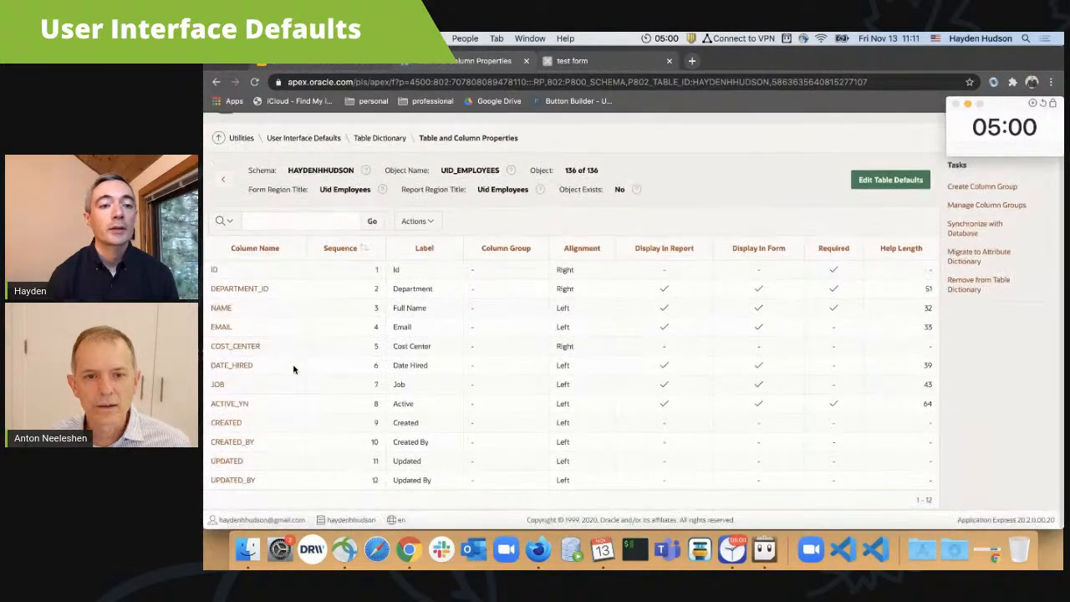
click(239, 289)
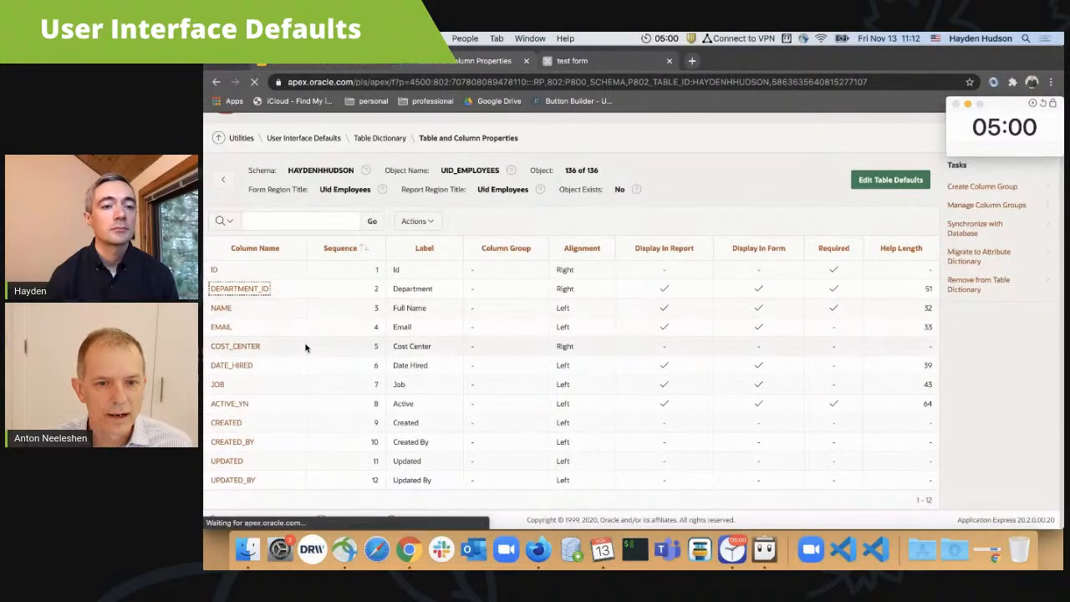
scroll(305, 348, down, 10)
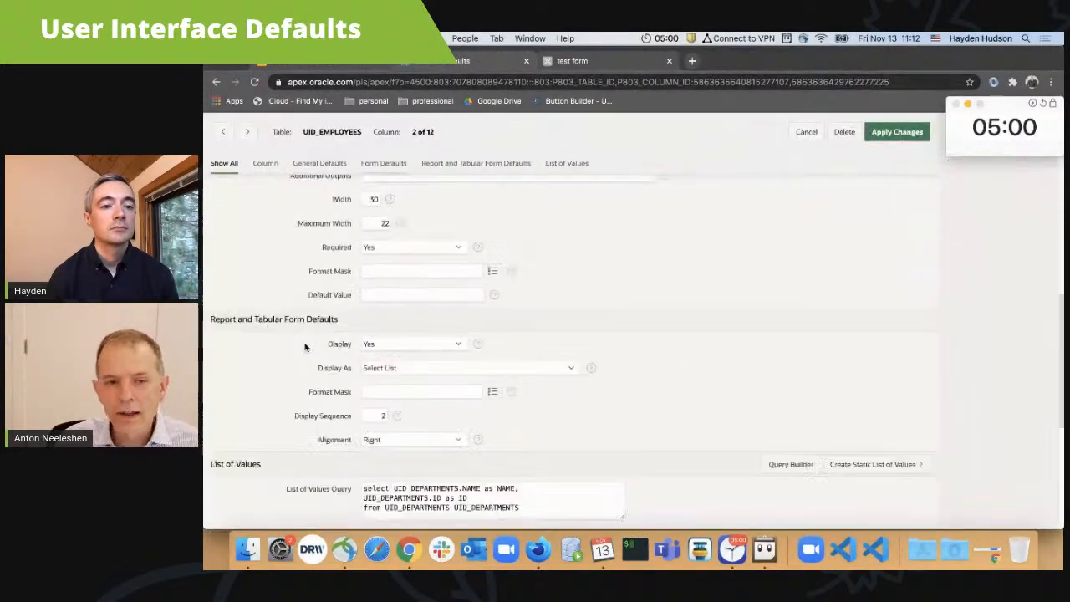